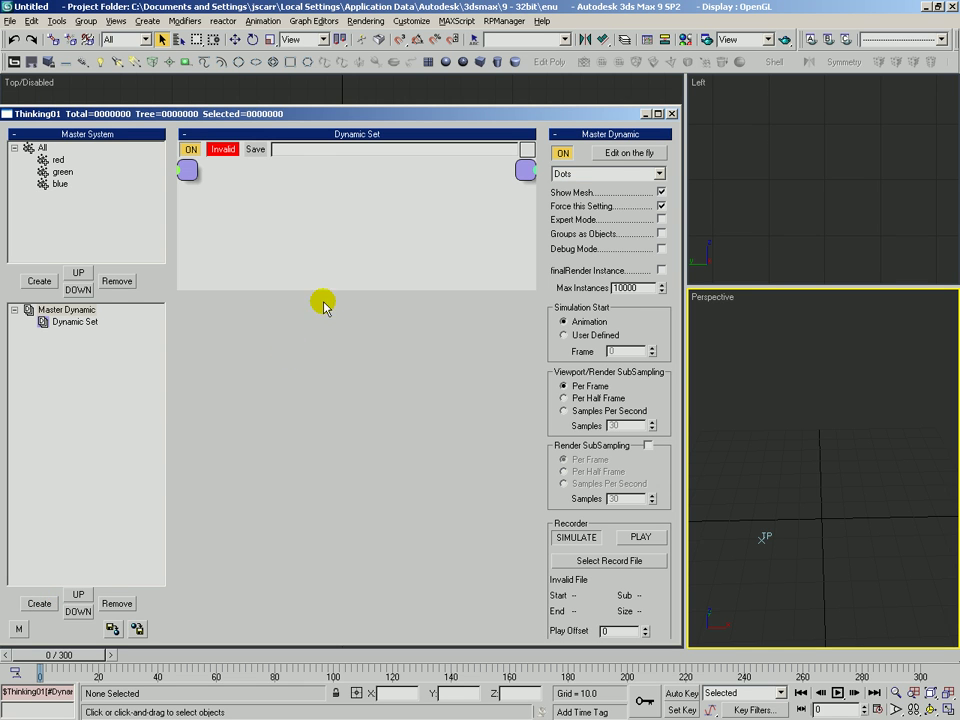
- Add an Iterator initiator operator to the Dynamic Set and set its count to 10
left_click(403, 328)
left_click(570, 174)
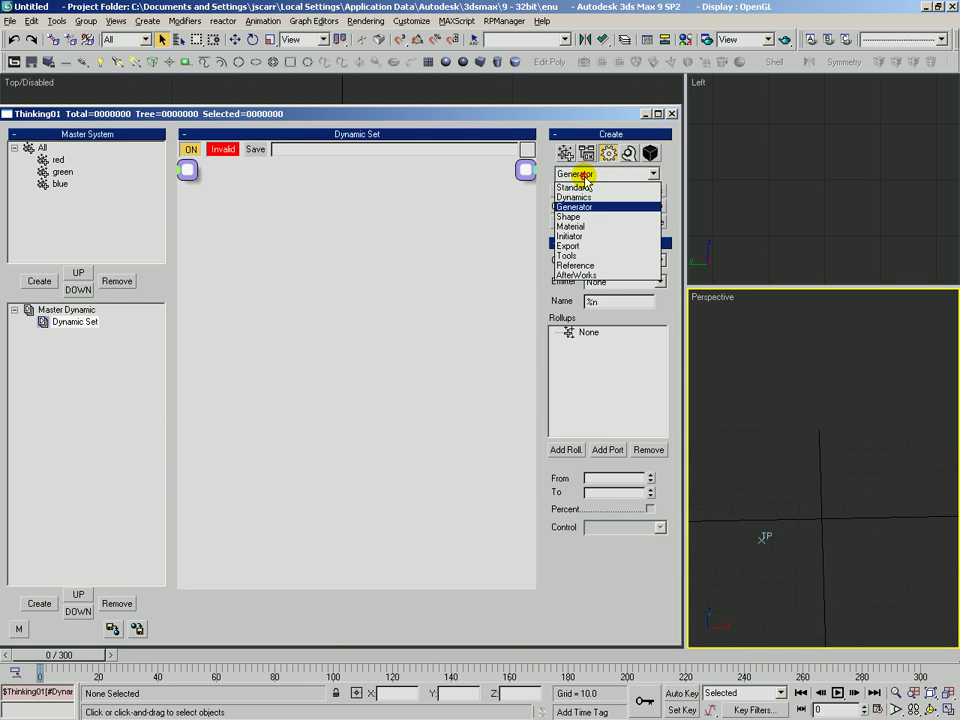
left_click(570, 236)
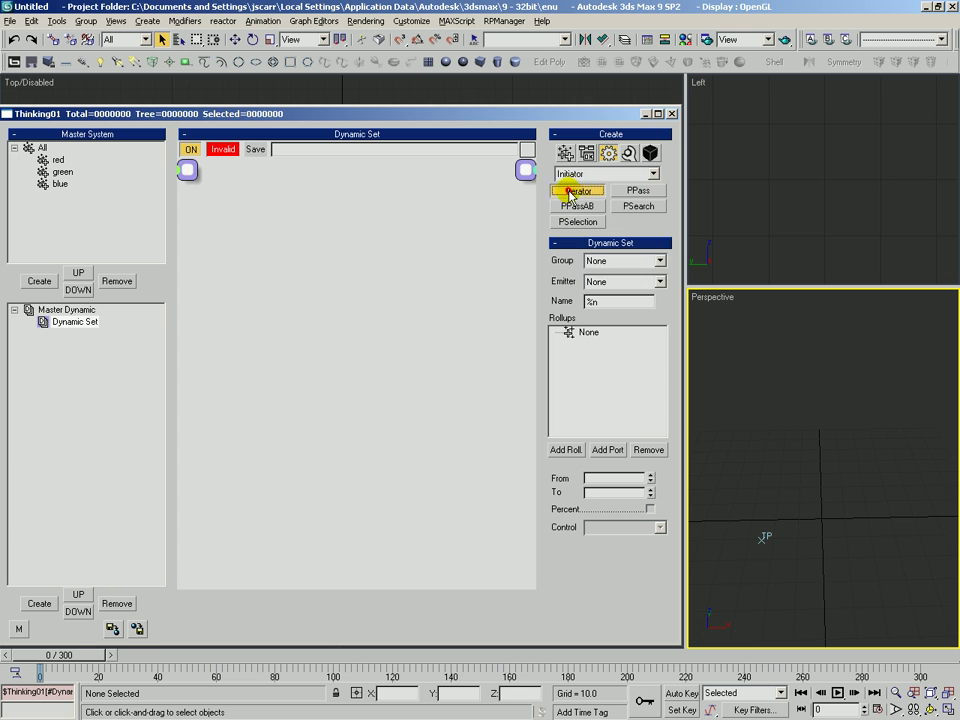
left_click(215, 240)
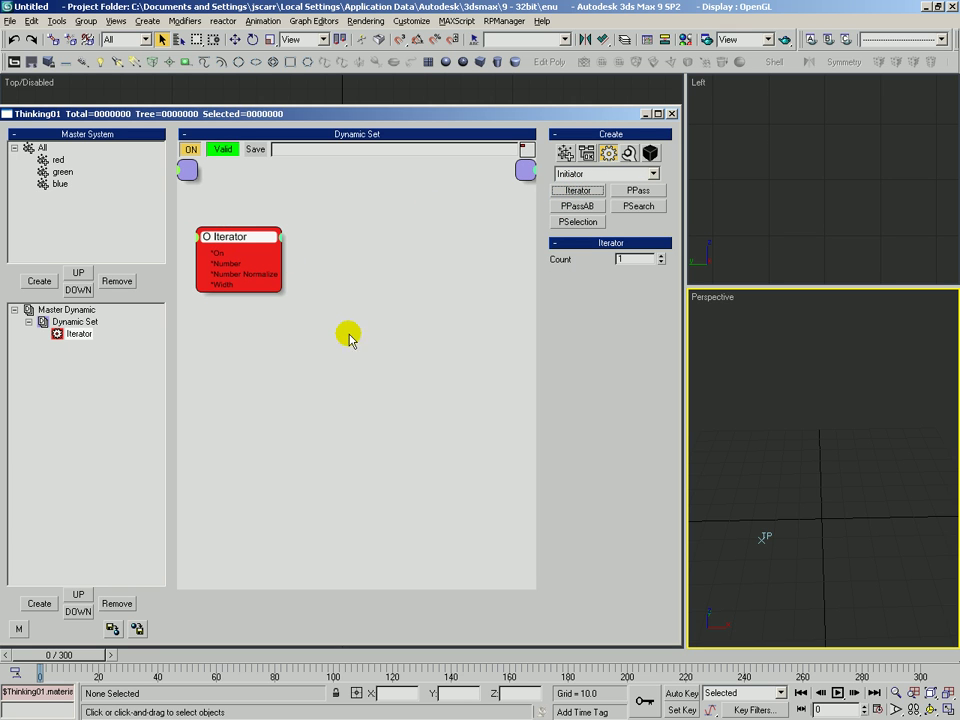
left_click_drag(659, 261, 649, 187)
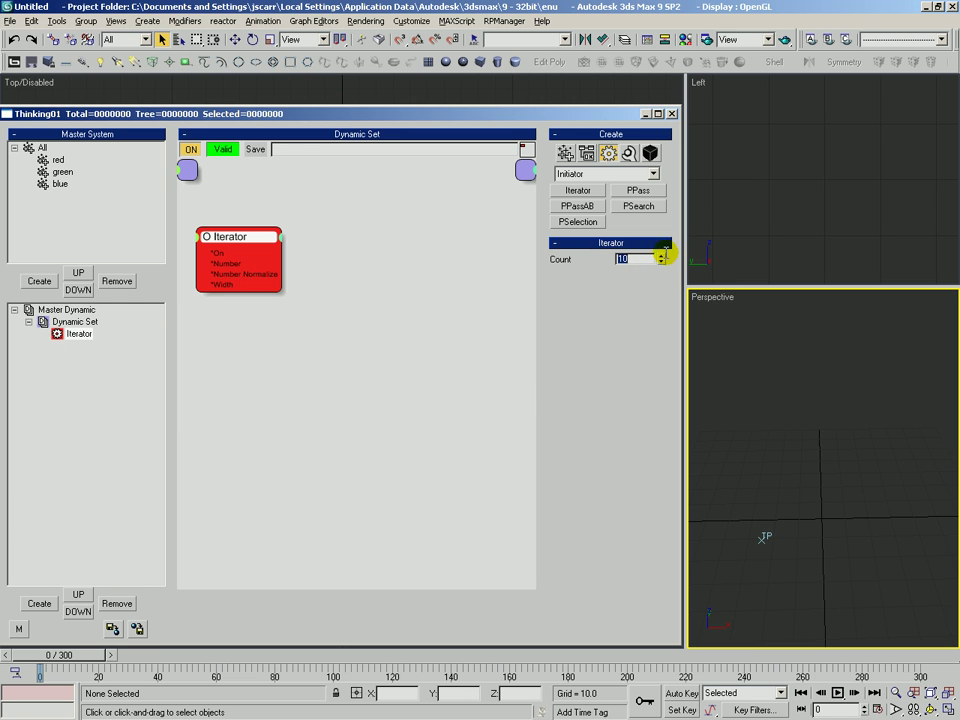
mouse_move(241, 239)
left_mouse_down()
mouse_move(236, 230)
mouse_move(356, 260)
mouse_move(225, 223)
mouse_move(246, 228)
left_mouse_up()
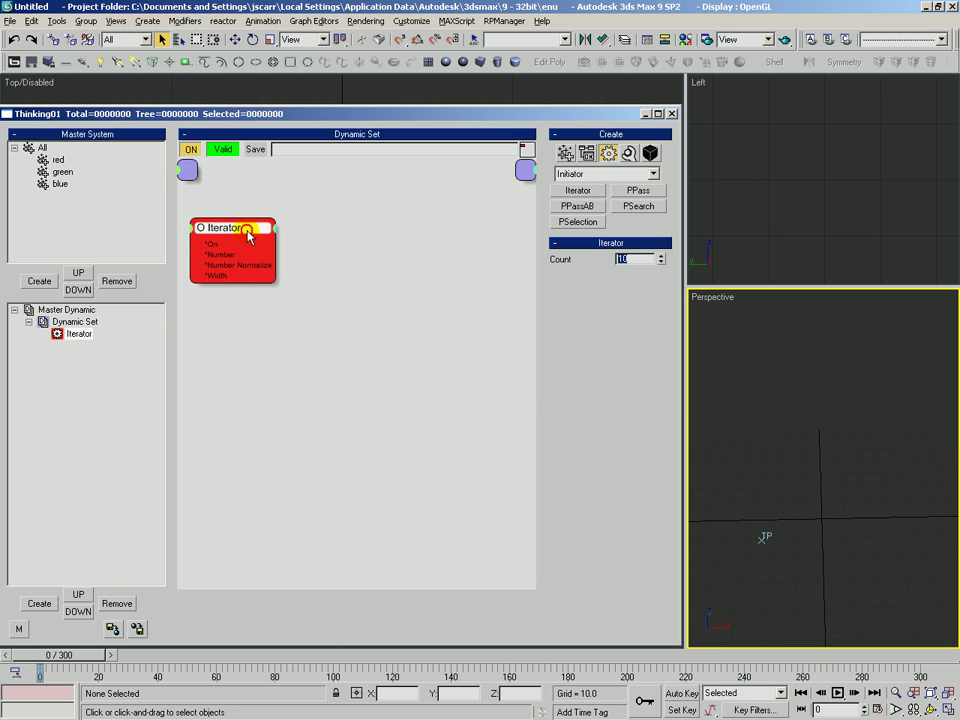
- Add a Point3 helper below the Iterator, set to Multiply with X, Y and Z values of 5.0
left_click(629, 153)
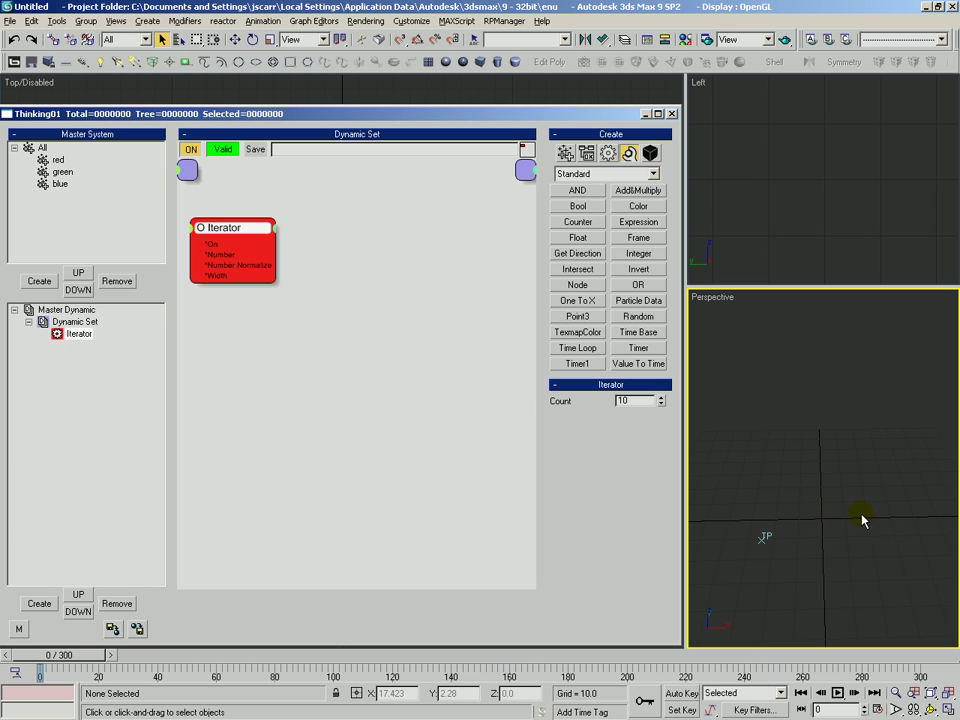
left_click(189, 296)
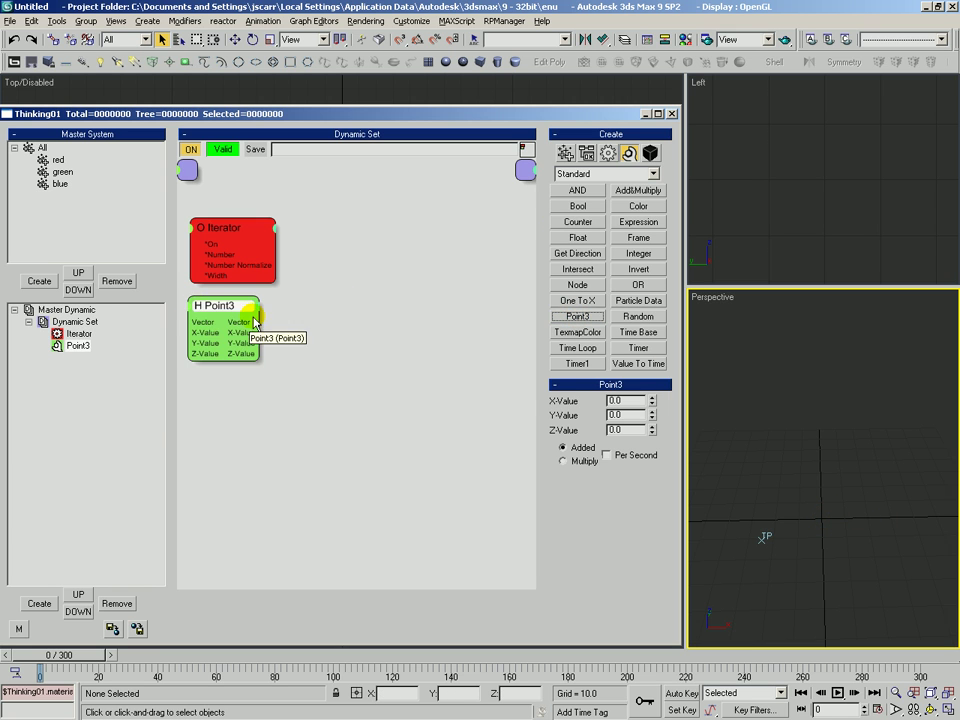
left_click_drag(246, 308, 293, 318)
left_click(584, 460)
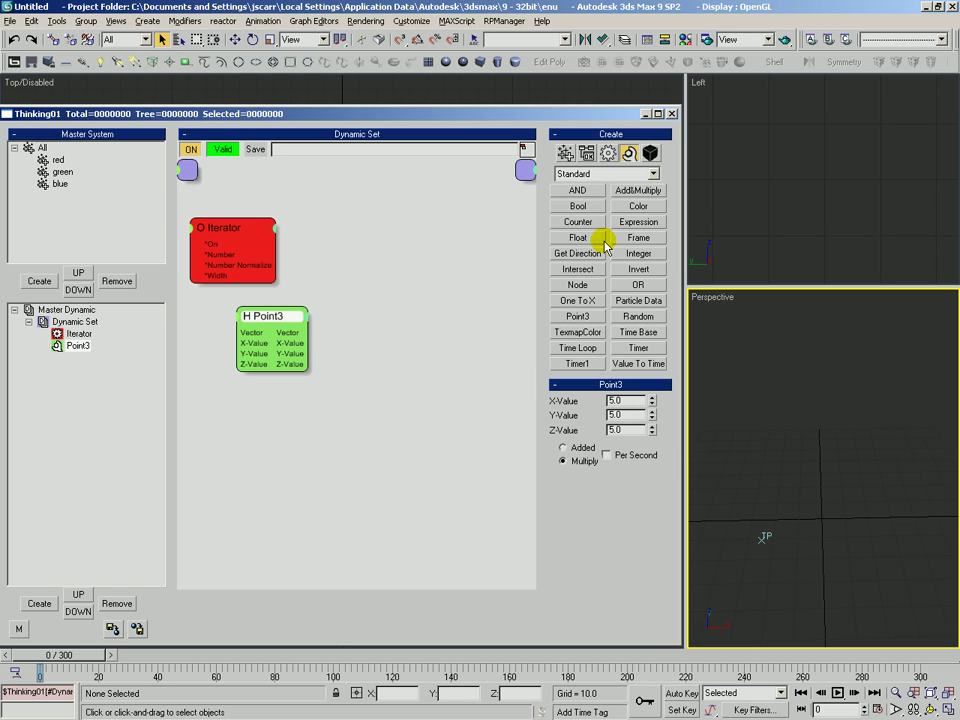
left_click_drag(268, 317, 240, 322)
- Add a Position Born generator beside the Iterator and Point3 nodes
left_click(608, 152)
left_click(595, 174)
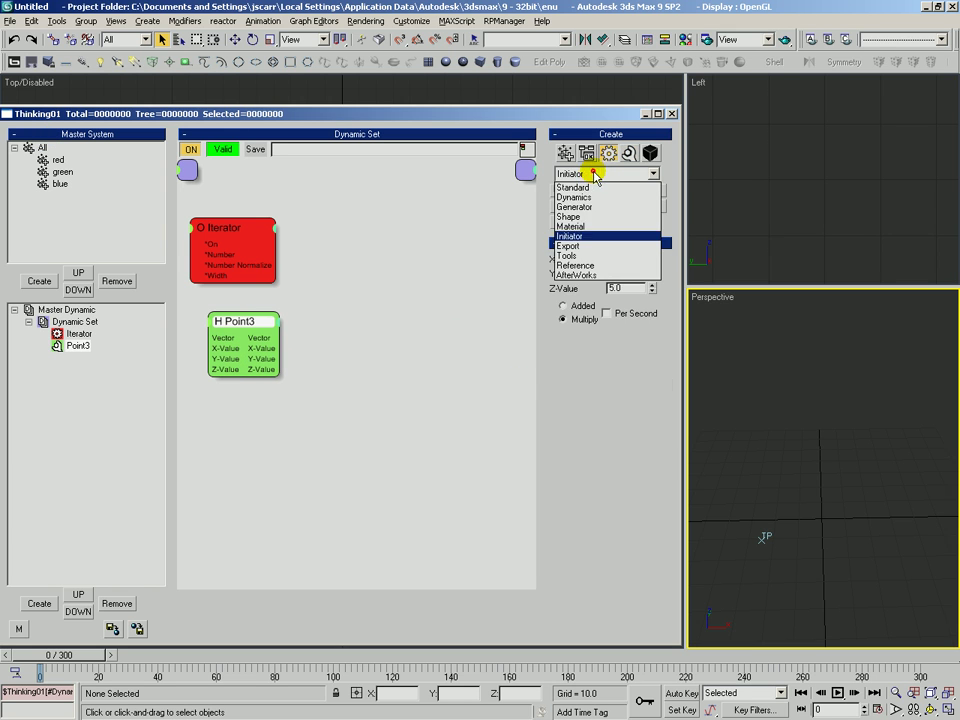
left_click(574, 207)
left_click(578, 221)
left_click(346, 251)
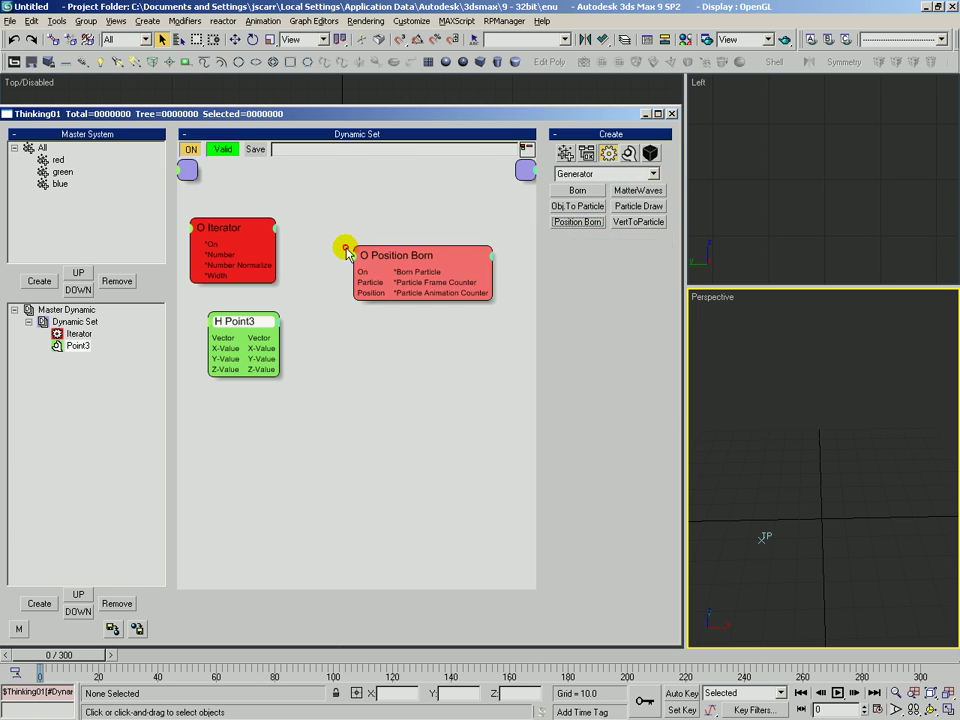
left_click(362, 257)
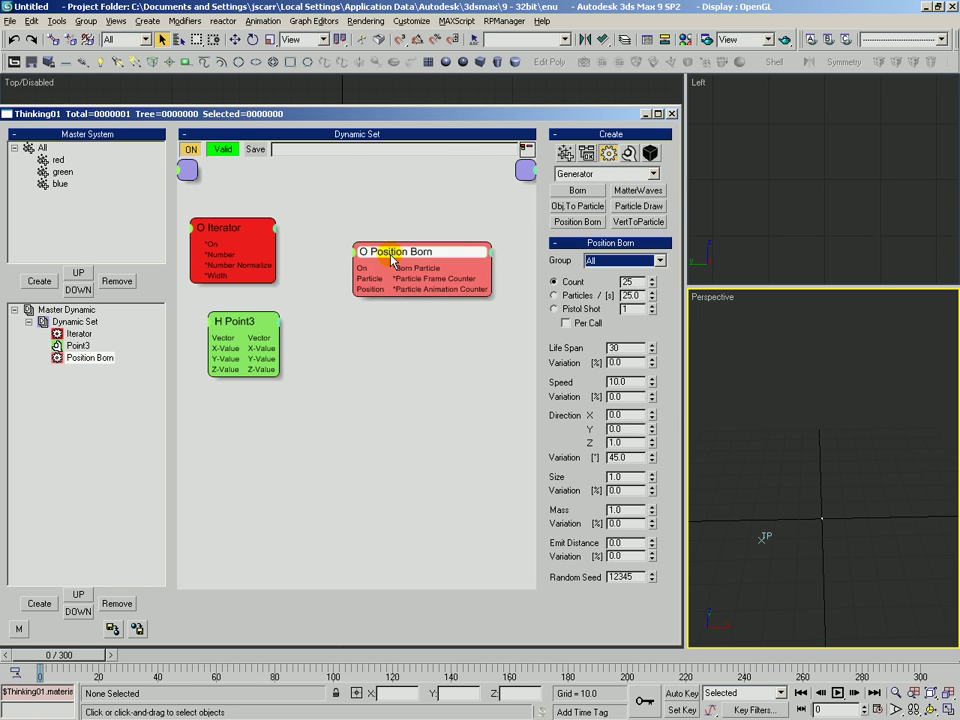
- Set Position Born to Pistol Shot with Per Call enabled and assign it to the red group
left_click(555, 309)
left_click(625, 263)
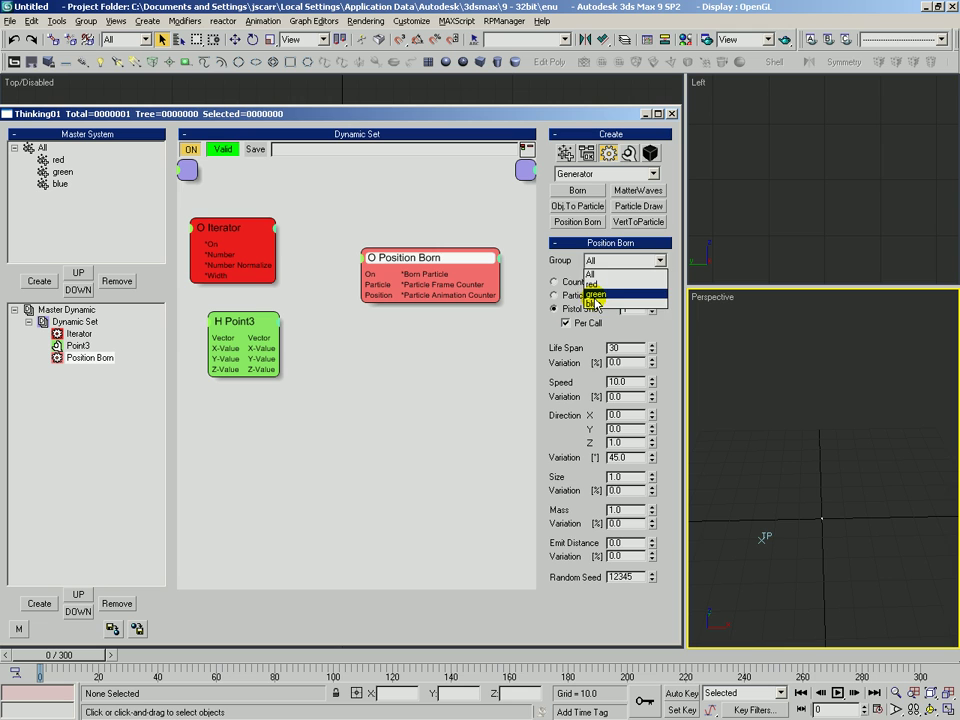
left_click(595, 286)
- Wire the Iterator's Number output to the X-Value input of the Point3 node
left_click(233, 218)
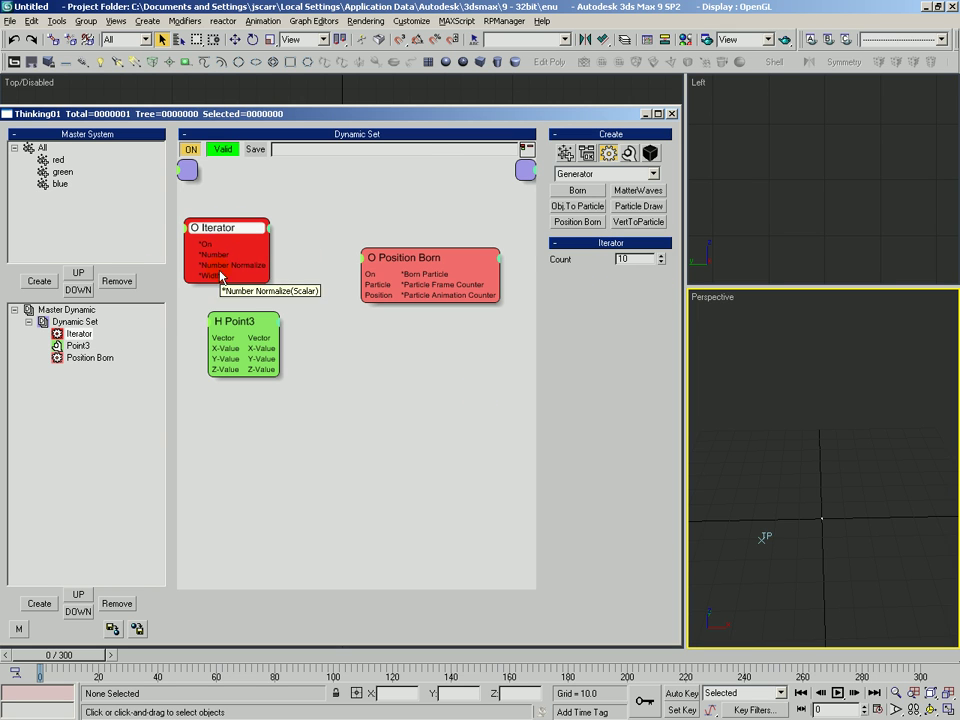
left_click_drag(214, 247, 230, 352)
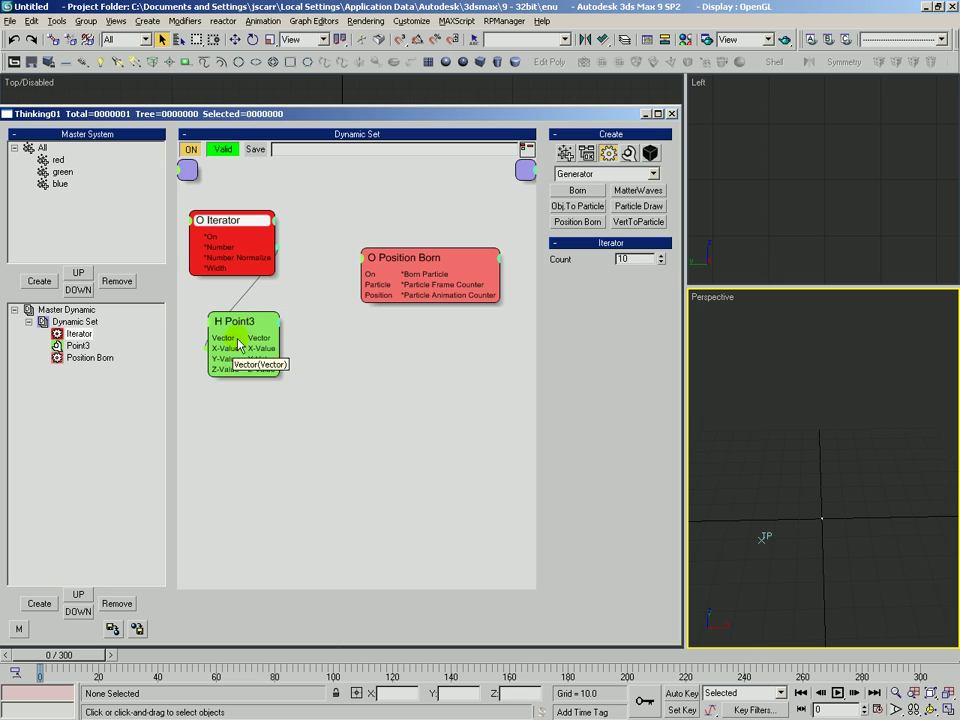
left_click(245, 320)
left_click(238, 218)
left_click_drag(642, 262, 507, 261)
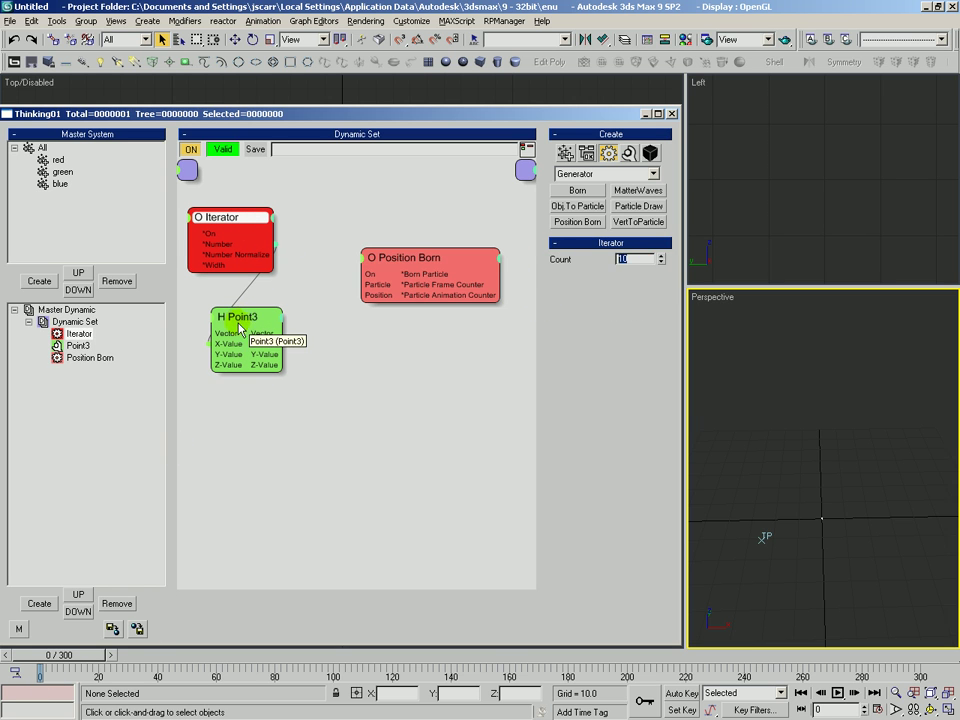
left_click_drag(250, 338, 250, 333)
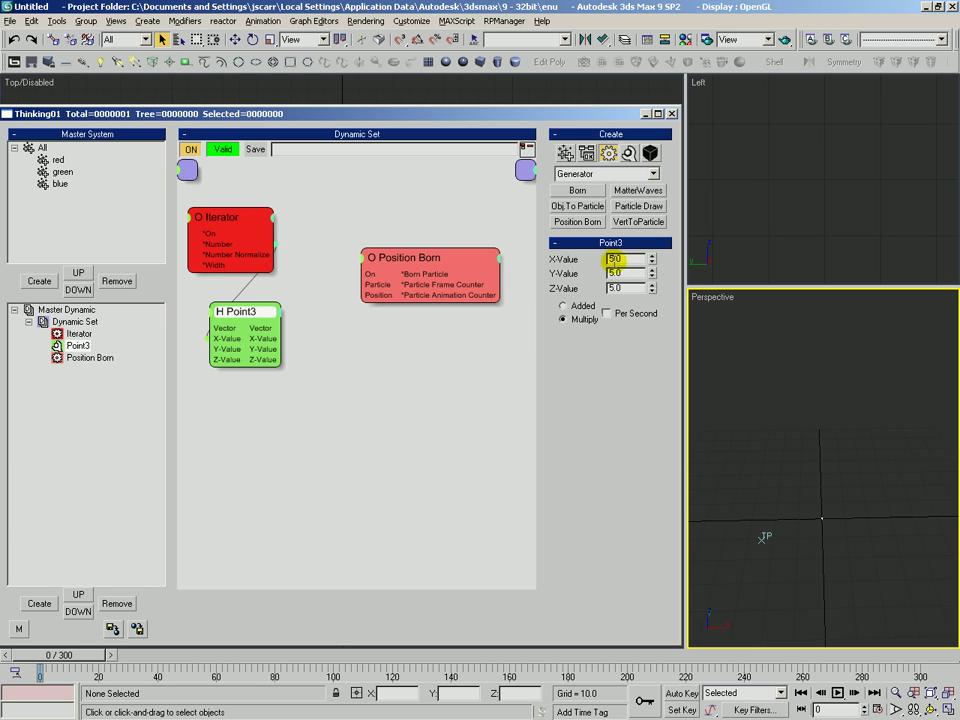
left_click_drag(239, 315, 241, 315)
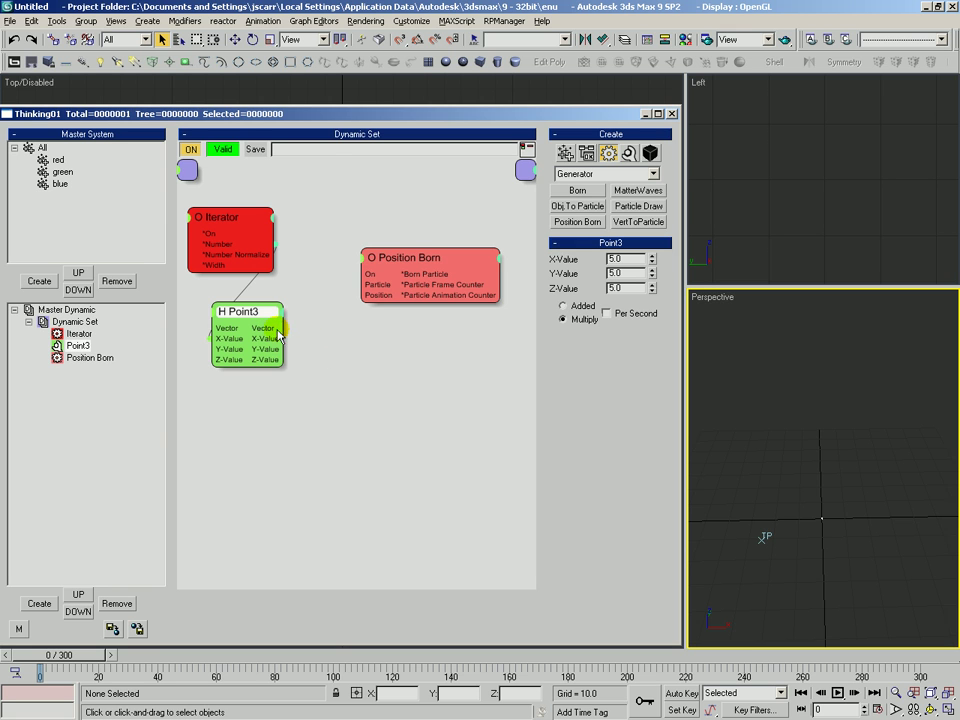
- Wire the Point3 Vector output to Position Born's Position input and space the two nodes apart
left_click_drag(285, 326, 380, 300)
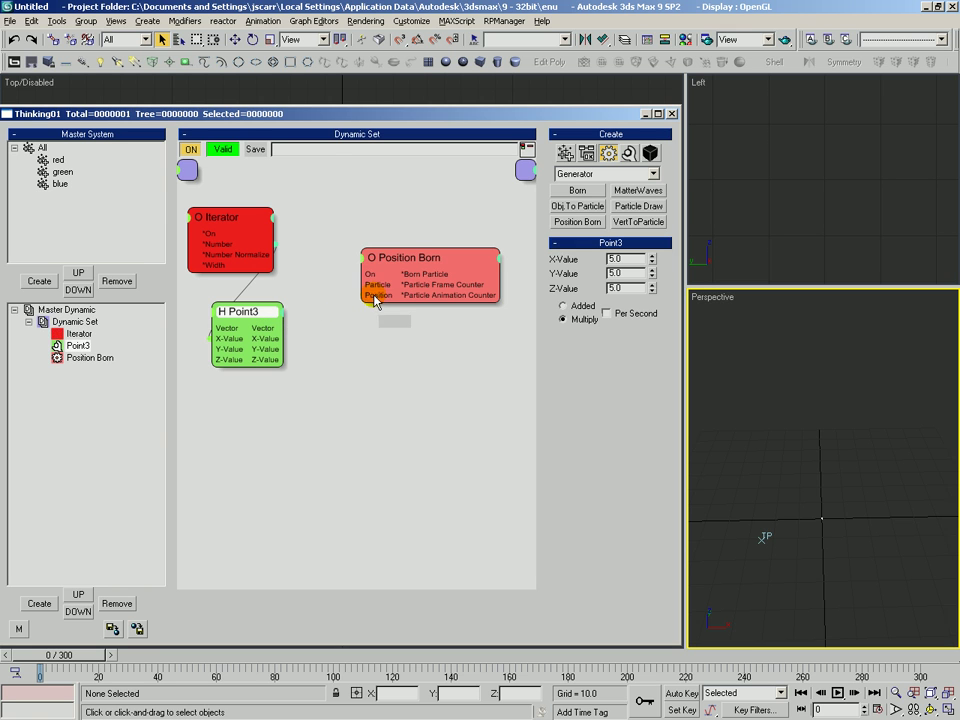
left_click_drag(399, 258, 397, 285)
left_click_drag(232, 307, 259, 320)
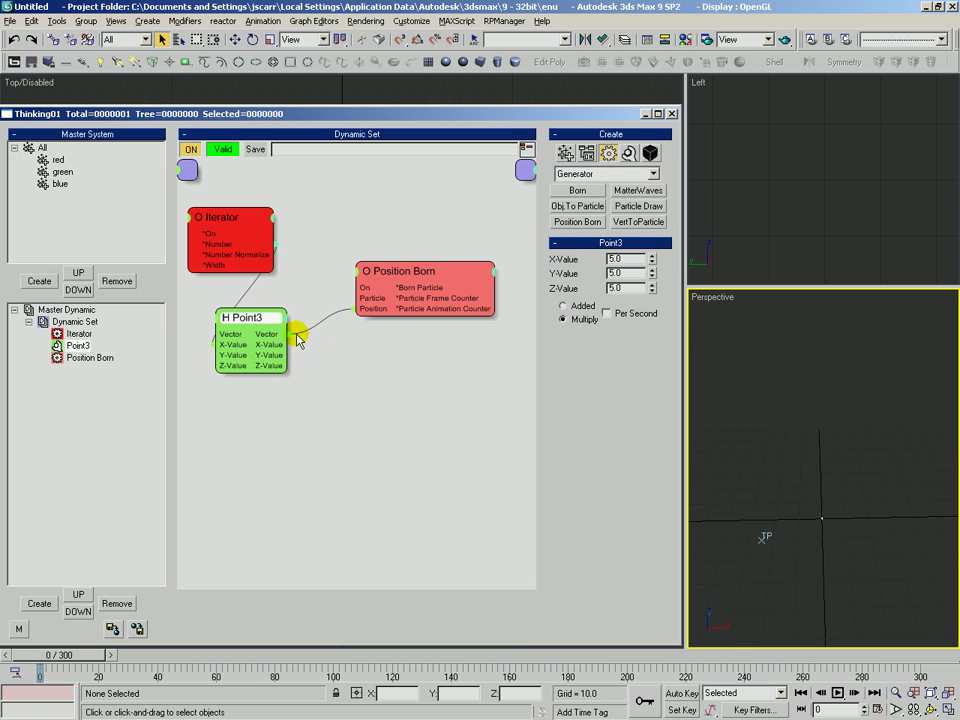
left_click_drag(400, 271, 392, 273)
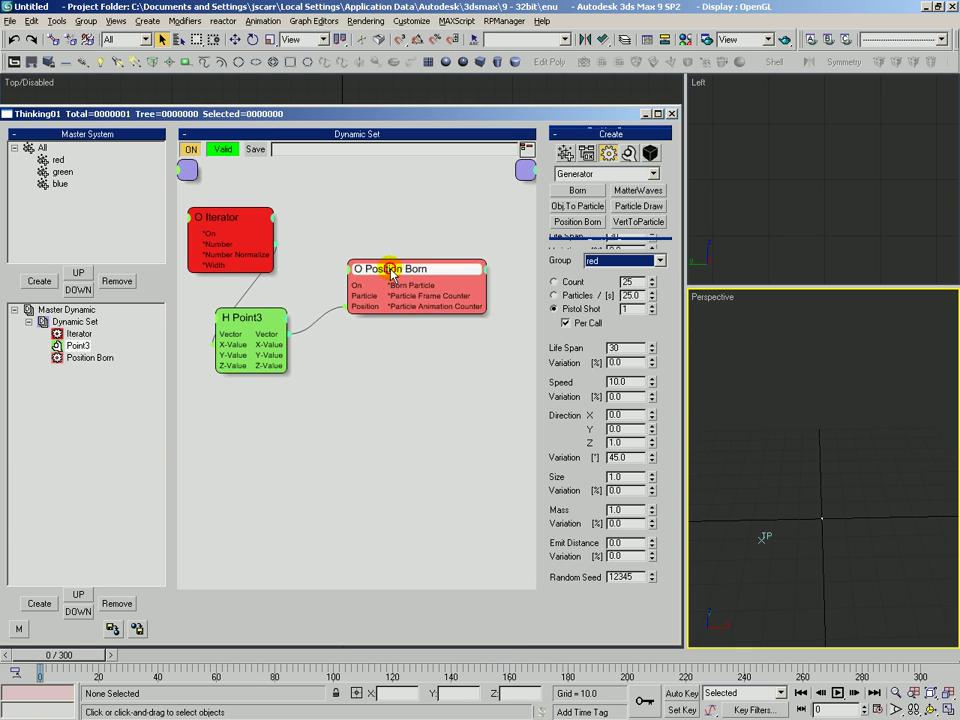
- Refresh the simulation at frame 0 and examine the emitted red particles in the perspective view
left_click(604, 308)
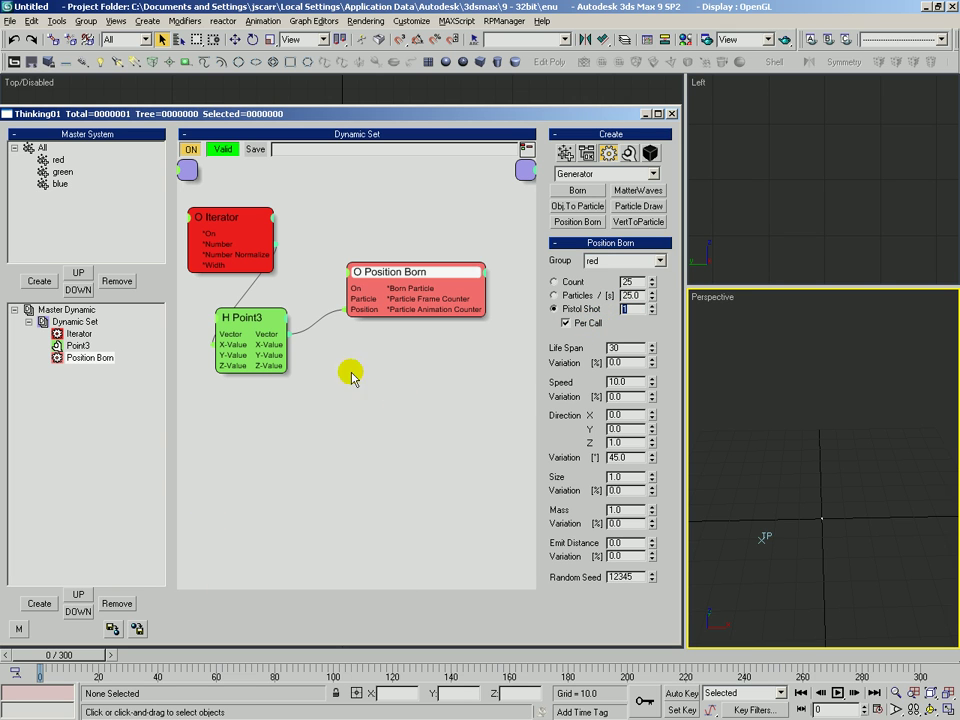
left_click(47, 657)
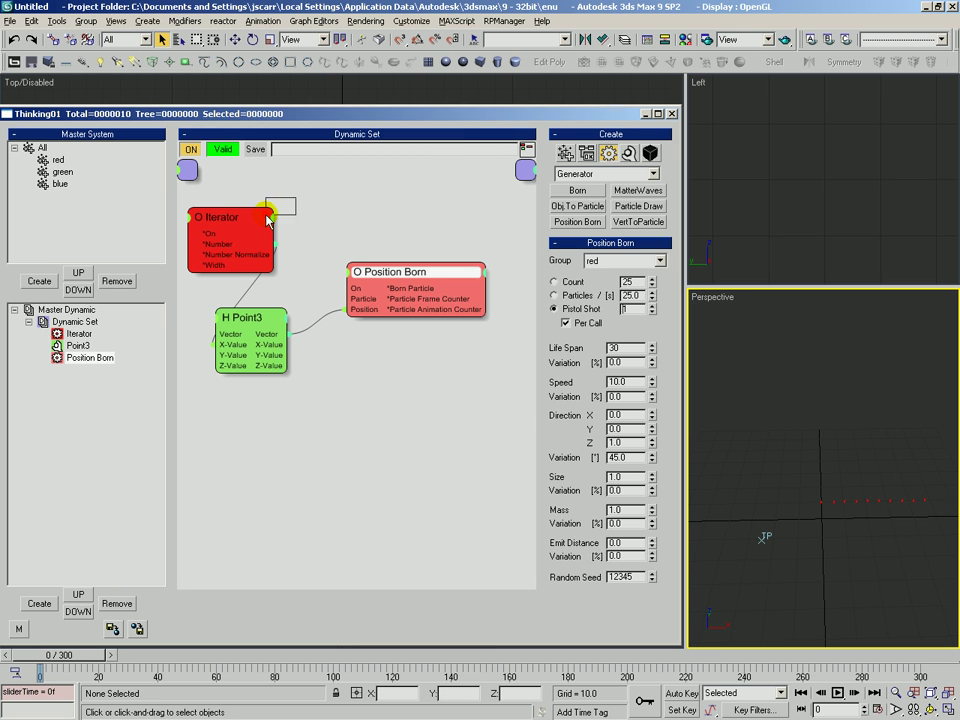
left_click_drag(220, 216, 227, 218)
left_click_drag(827, 419, 775, 412)
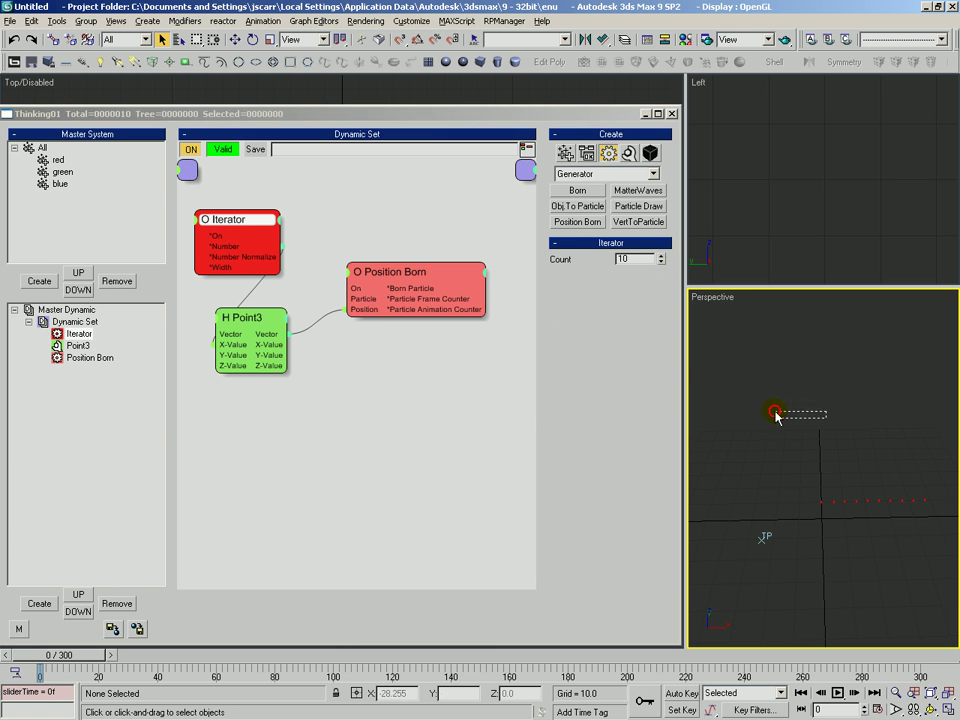
key("alt+z")
middle_click_drag(838, 456, 818, 459)
scroll(804, 458, "up", 1)
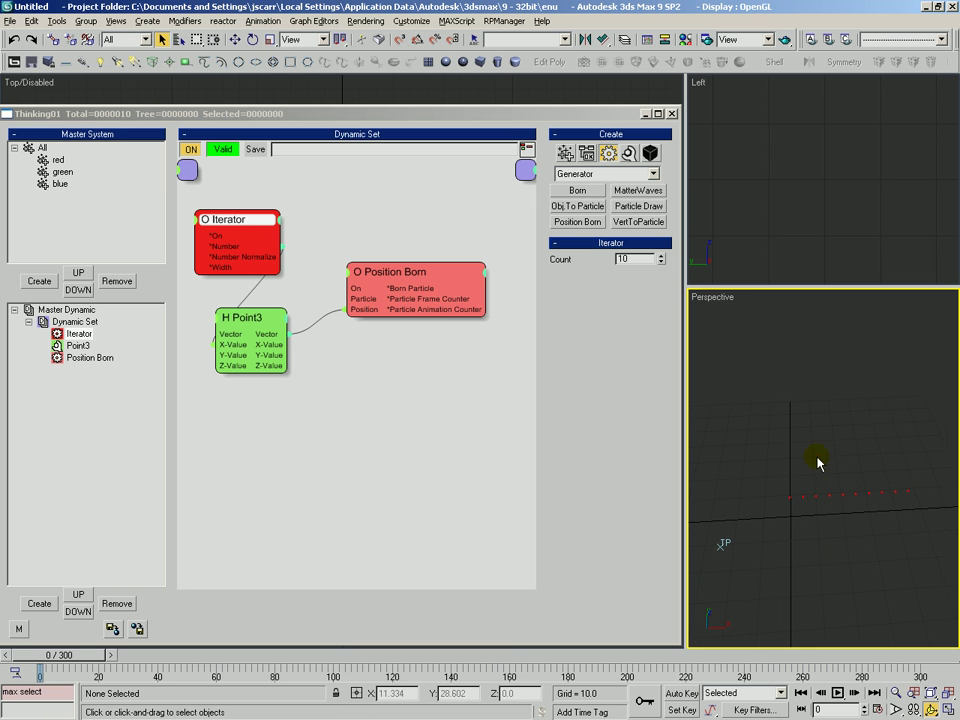
- Scrub the timeline to about frame 44 to preview the particle emission, and return to frame 0
left_click_drag(253, 340, 258, 336)
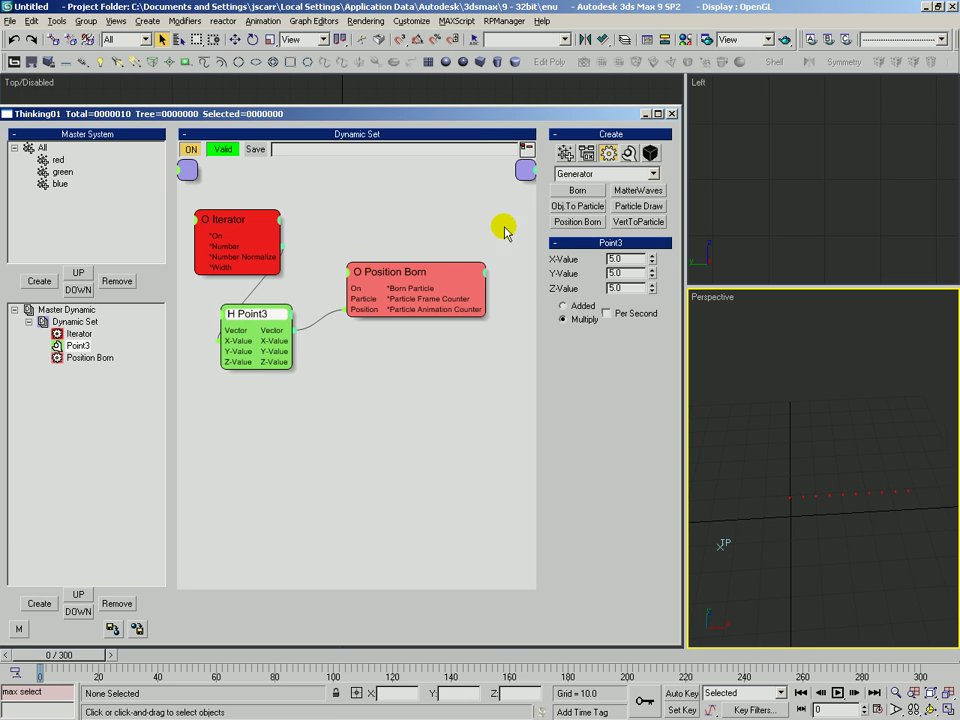
left_click_drag(429, 268, 447, 256)
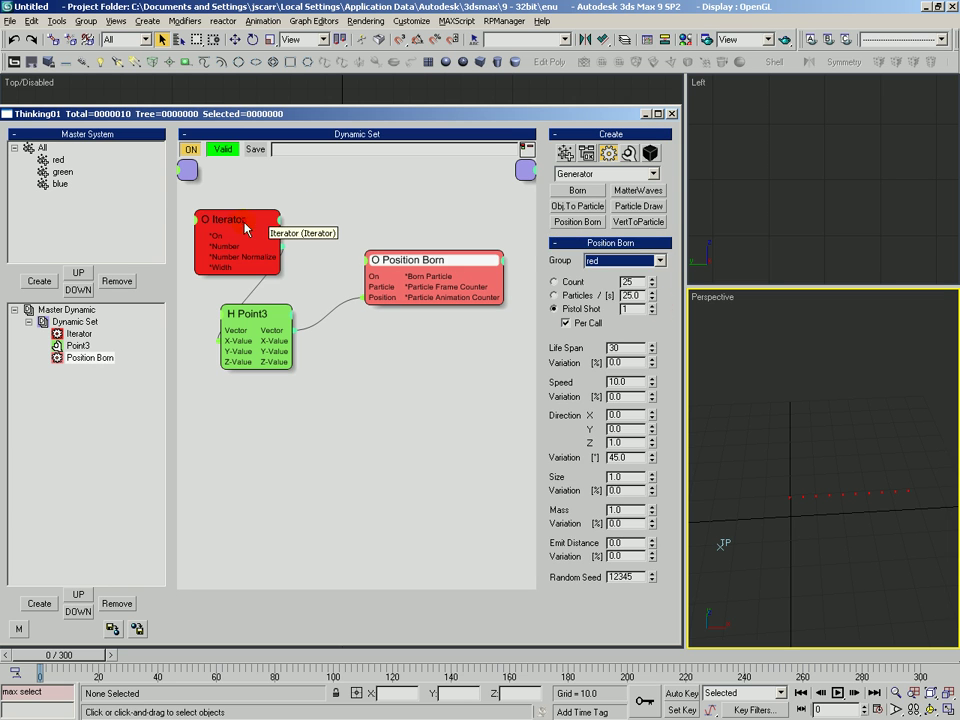
left_click_drag(278, 224, 270, 238)
left_click_drag(88, 664, 212, 662)
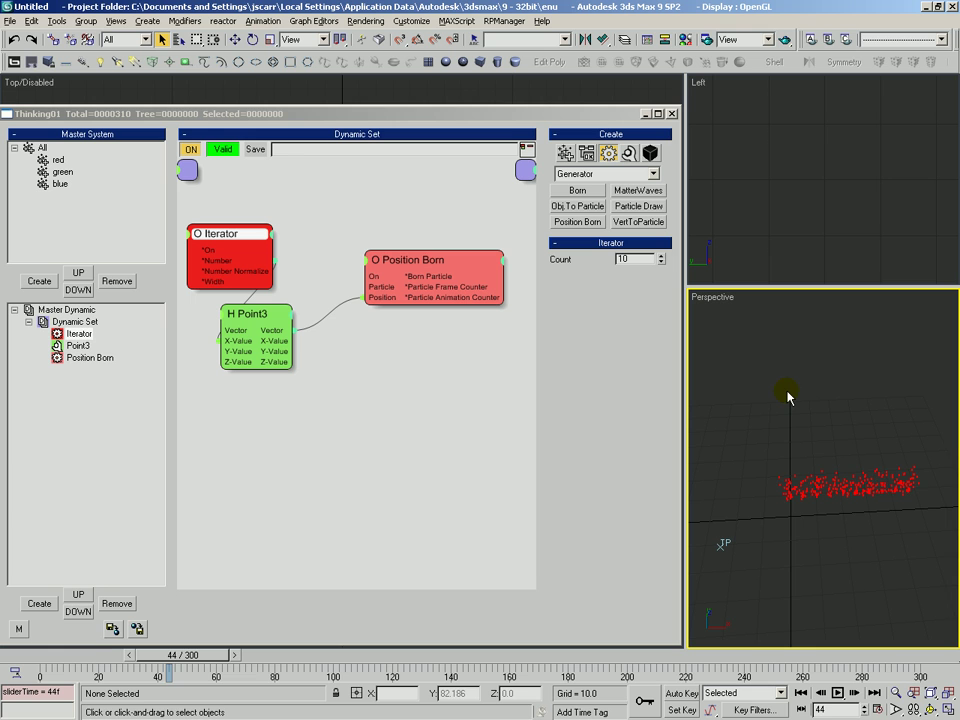
key("Home")
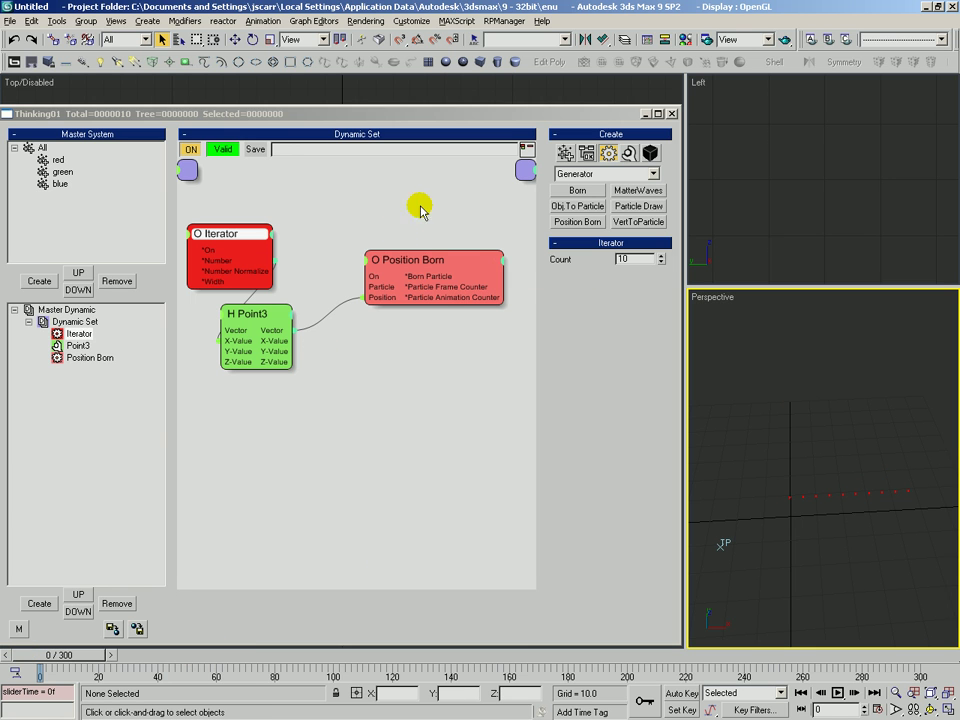
- Set Position Born's speed to 0.0 and its life span to 99
left_click(442, 298)
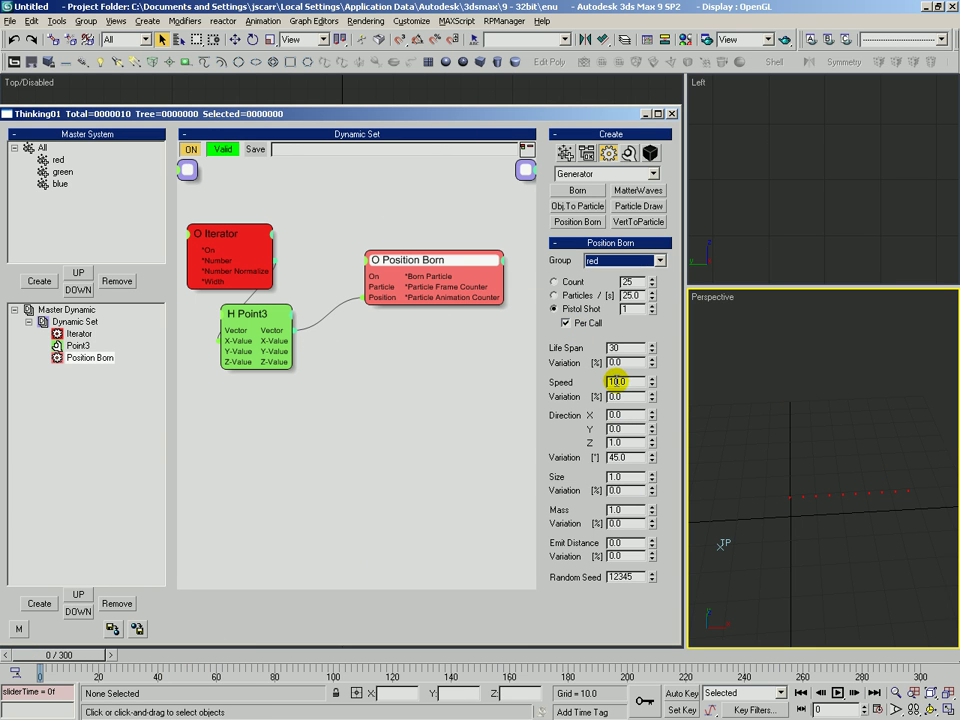
double_click(616, 381)
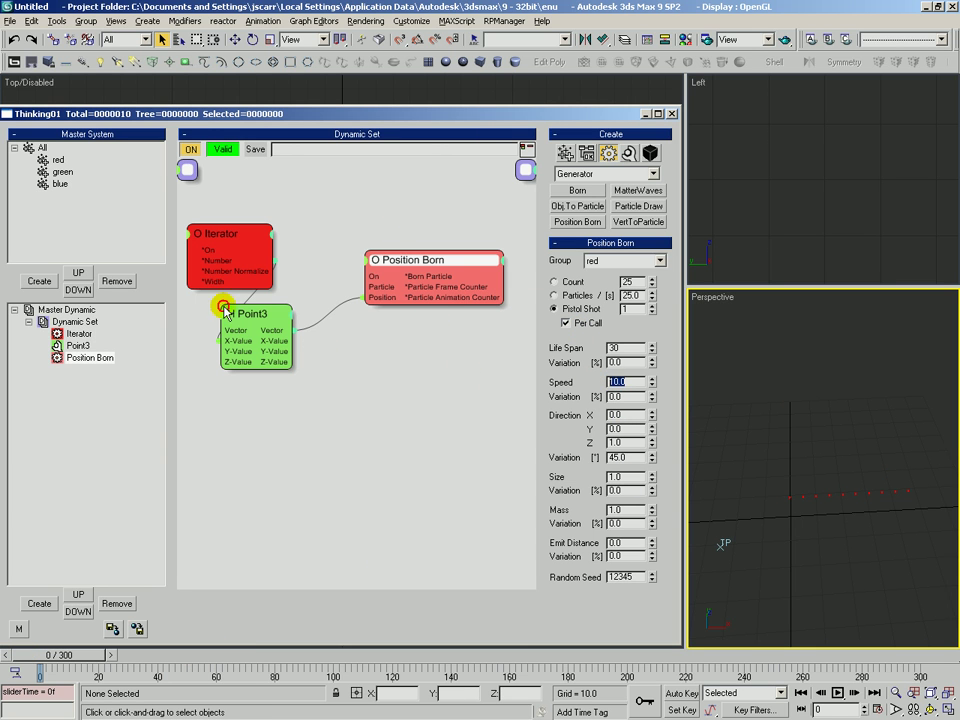
double_click(619, 349)
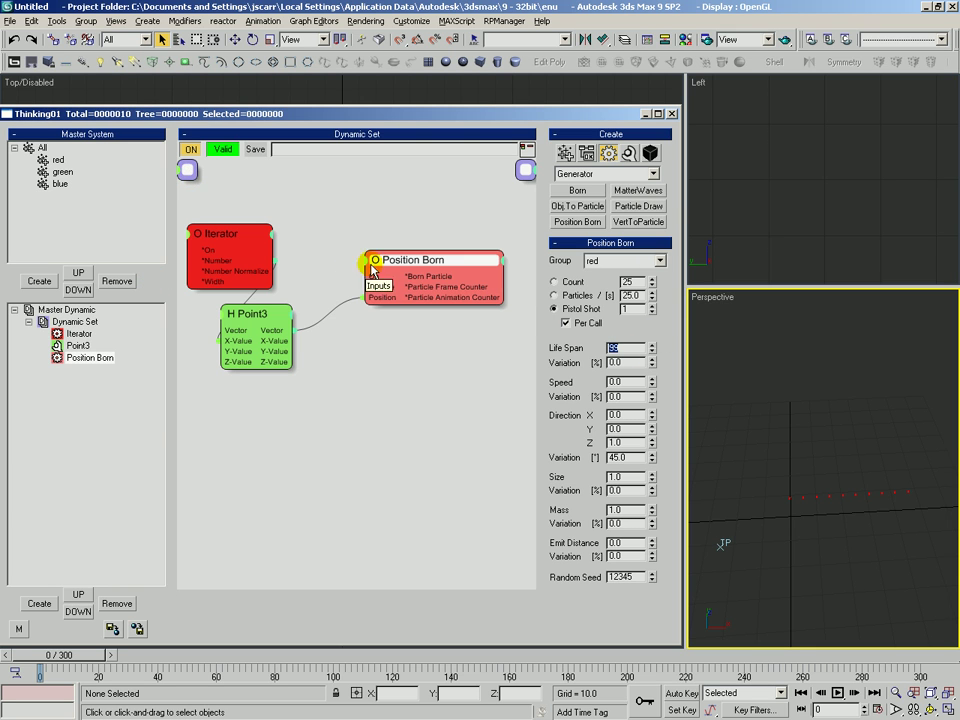
left_click_drag(376, 293, 386, 304)
- Add a Time Interval condition above the Iterator and wire its Out to Position Born's On input
left_click(586, 152)
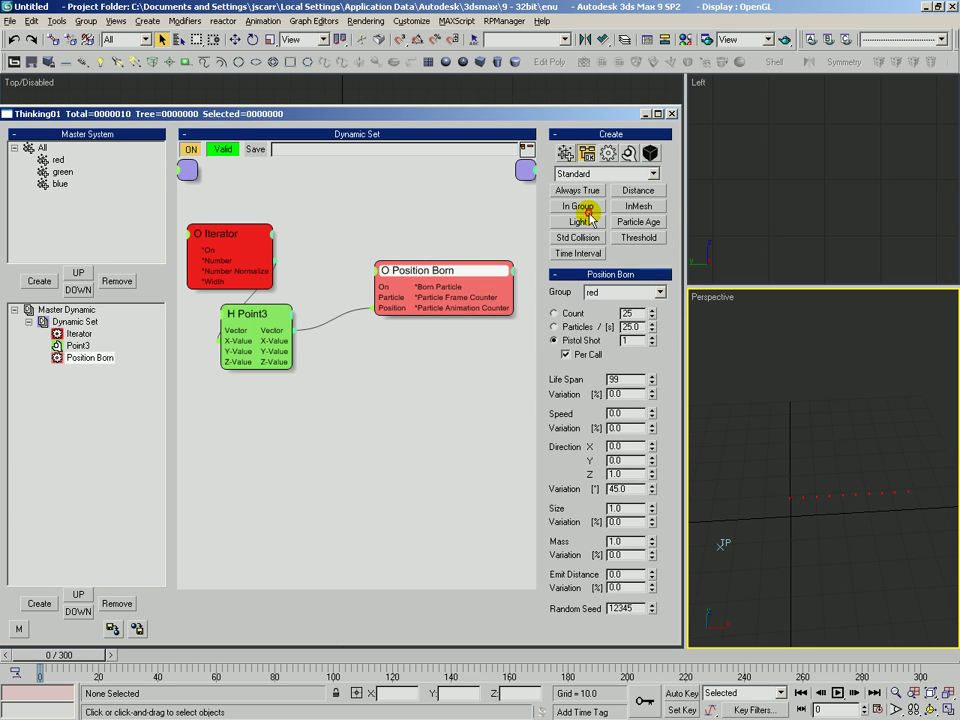
left_click(583, 253)
left_click(272, 197)
left_click_drag(304, 210, 396, 282)
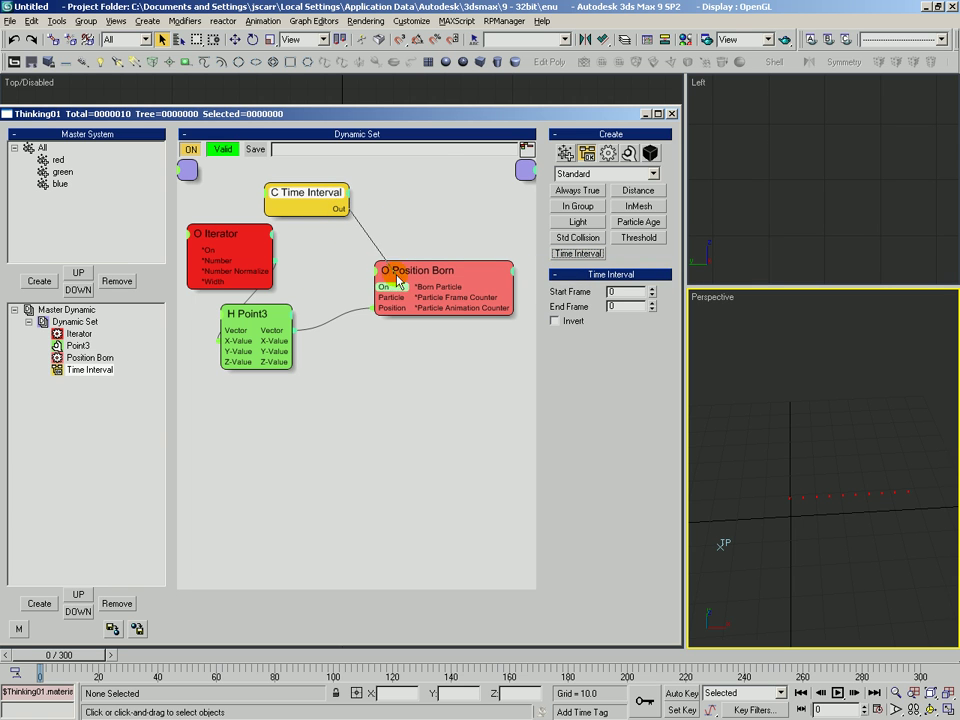
- Rearrange the nodes so that Point3 sits between the Iterator and Position Born
left_click_drag(220, 232, 220, 248)
left_click_drag(253, 302, 329, 285)
left_click_drag(434, 267, 442, 260)
left_click_drag(336, 290, 340, 286)
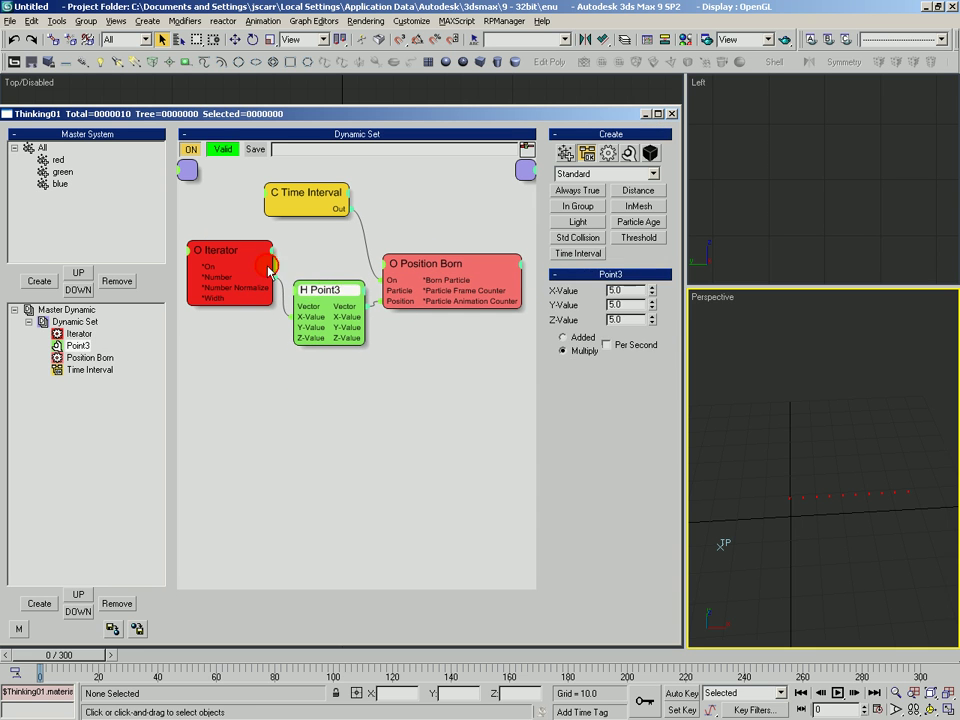
left_click_drag(240, 245, 236, 256)
- Check the particle row at the start of the timeline from a rotated perspective view
mouse_move(86, 656)
left_mouse_down()
mouse_move(131, 662)
mouse_move(84, 655)
left_mouse_up()
middle_click_drag(801, 441, 782, 482)
left_click(347, 411)
left_click_drag(326, 296, 321, 295)
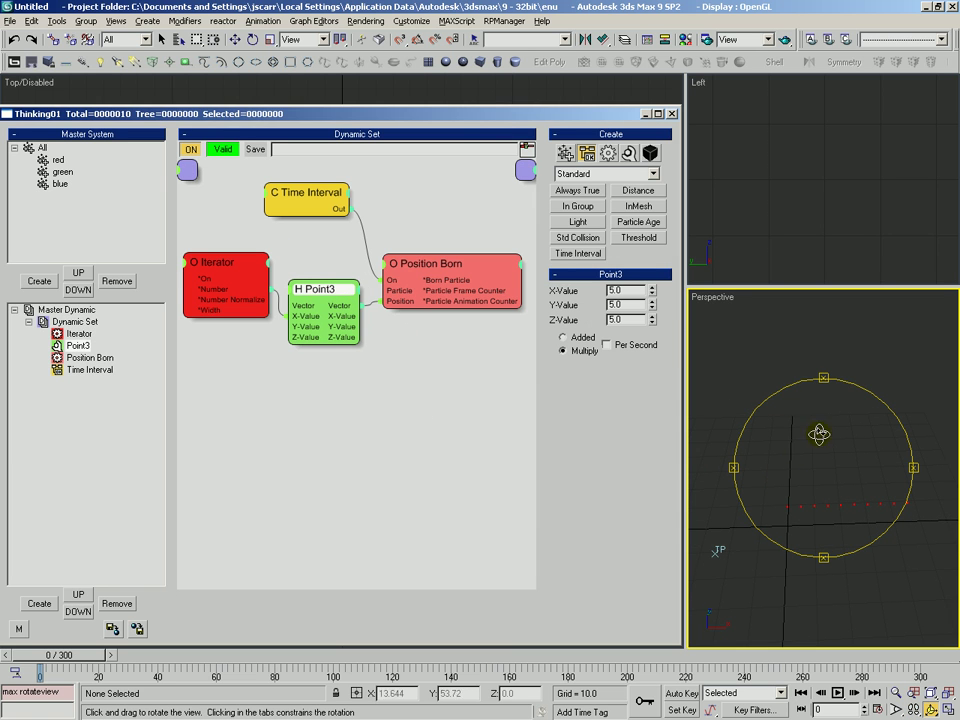
- Duplicate the Iterator below the original and wire the copy's Number output to Point3's Y-Value
left_click_drag(821, 506, 808, 494)
middle_click_drag(837, 482, 834, 488)
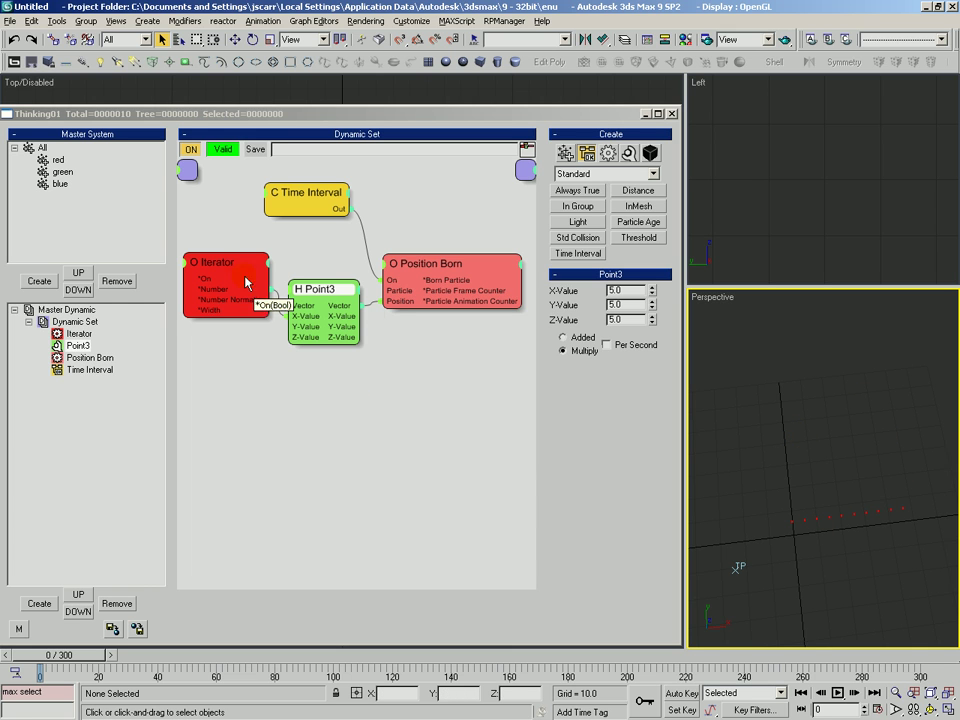
left_click_drag(226, 266, 302, 327, "shift")
left_click_drag(236, 350, 233, 348)
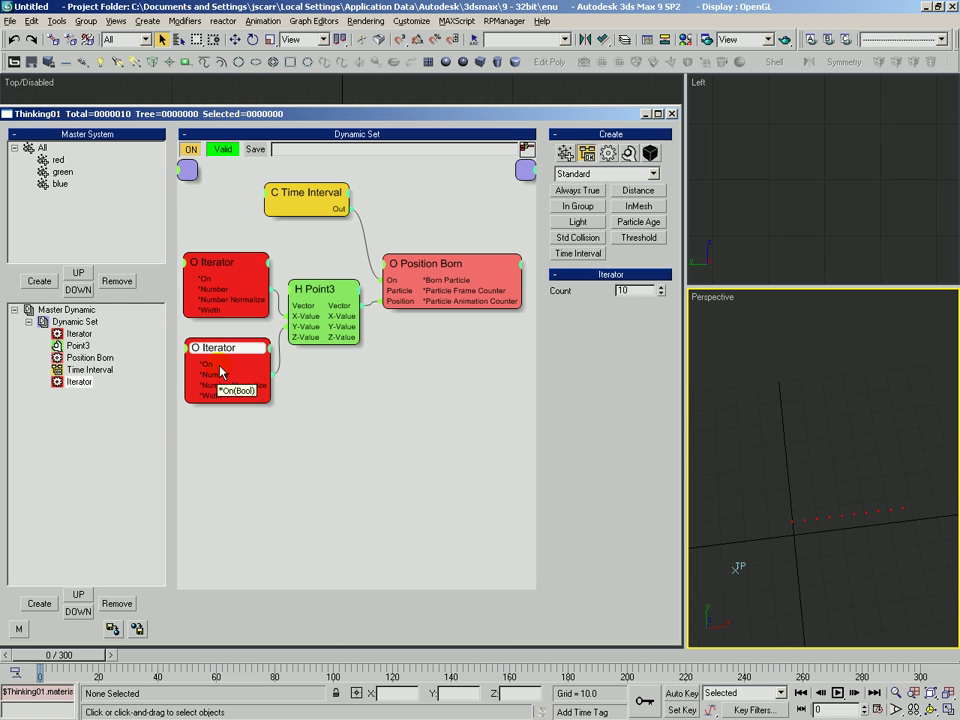
left_click(220, 238)
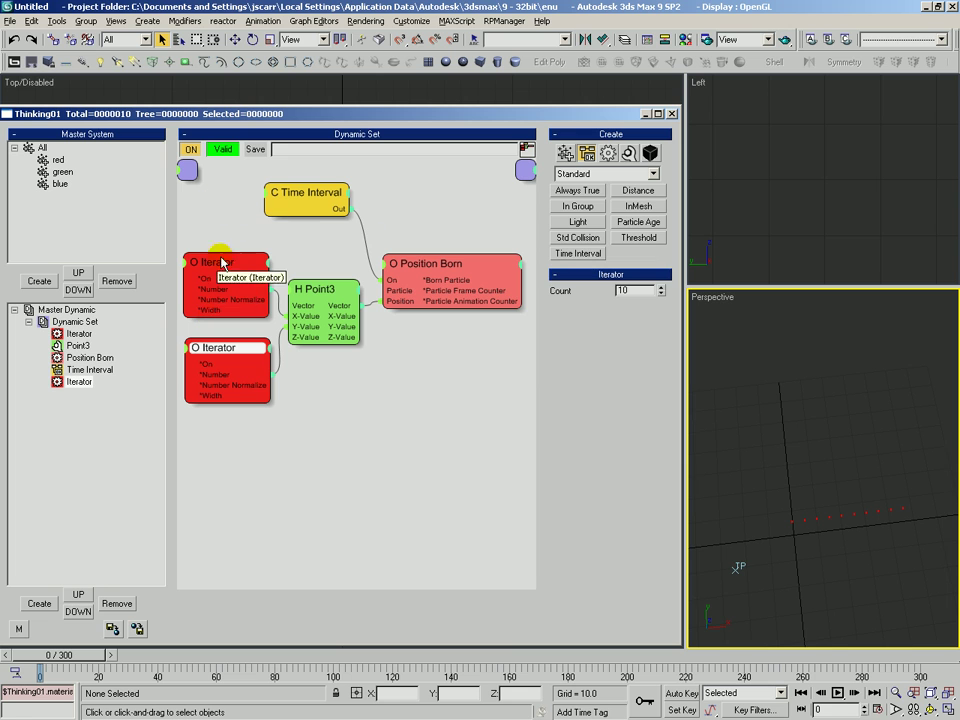
- Add an On input to the second Iterator, wire the first Iterator's On output into it, and refresh the particles at frame 0
left_click(188, 348)
left_click(182, 357)
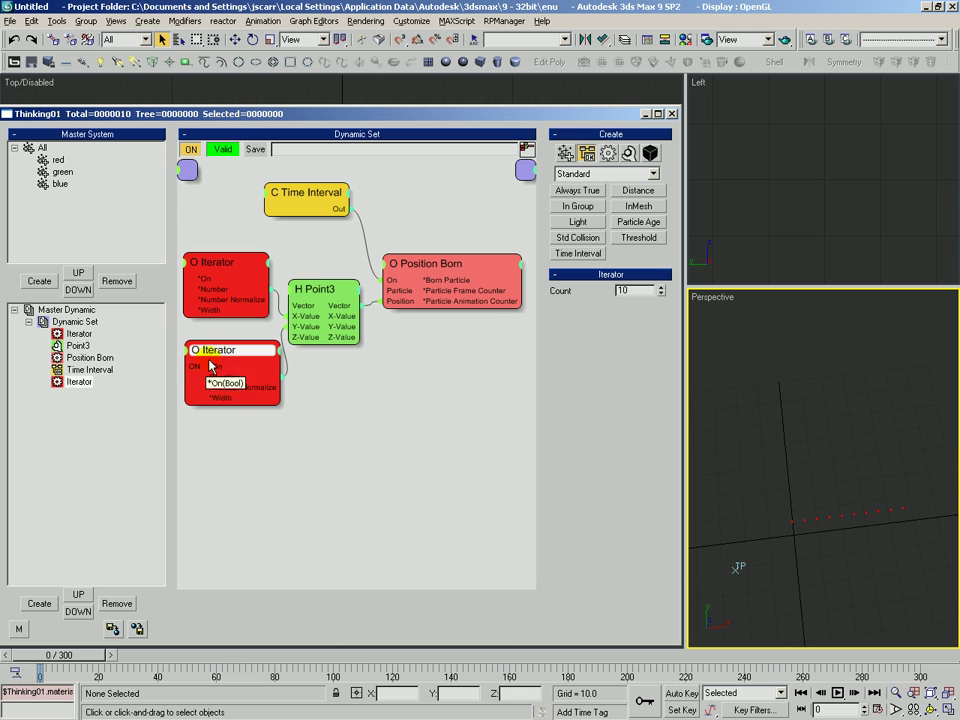
left_click(229, 263)
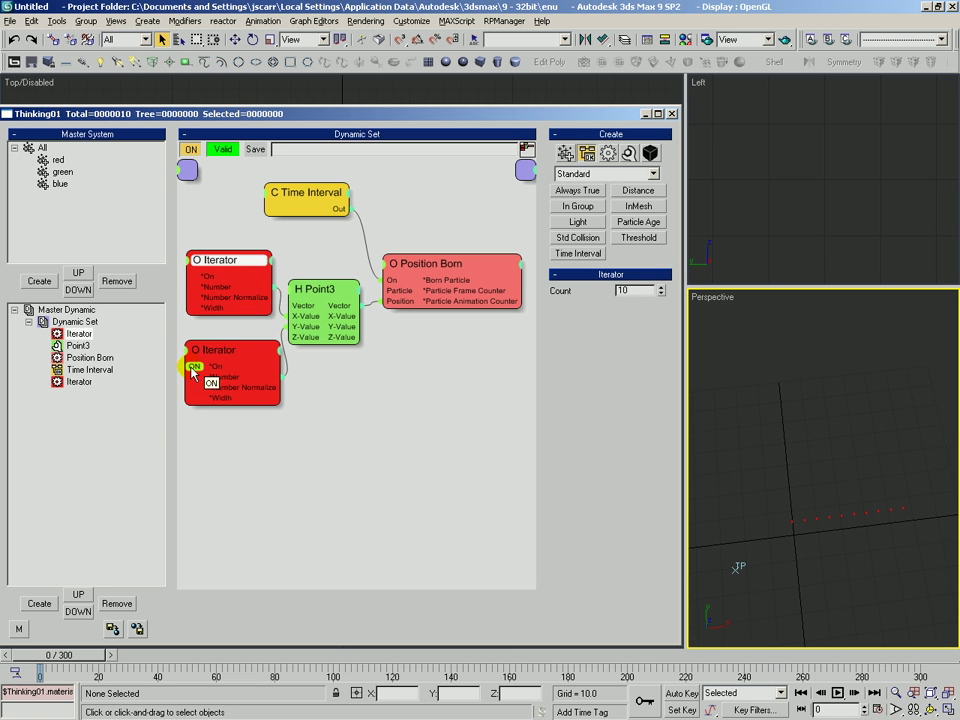
left_click_drag(192, 370, 214, 351)
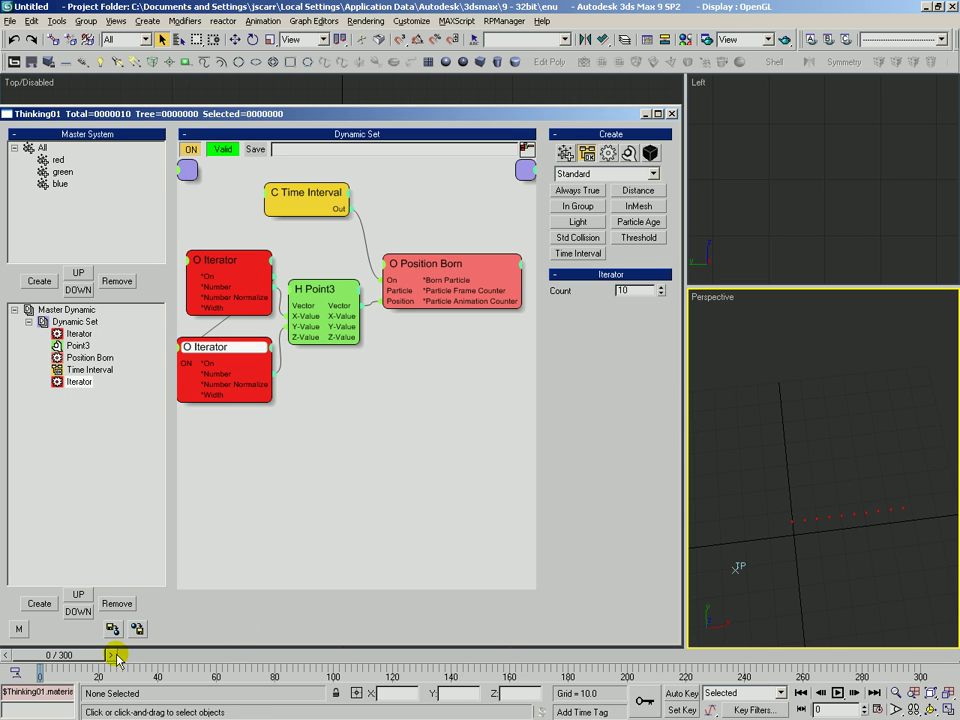
left_click(64, 657)
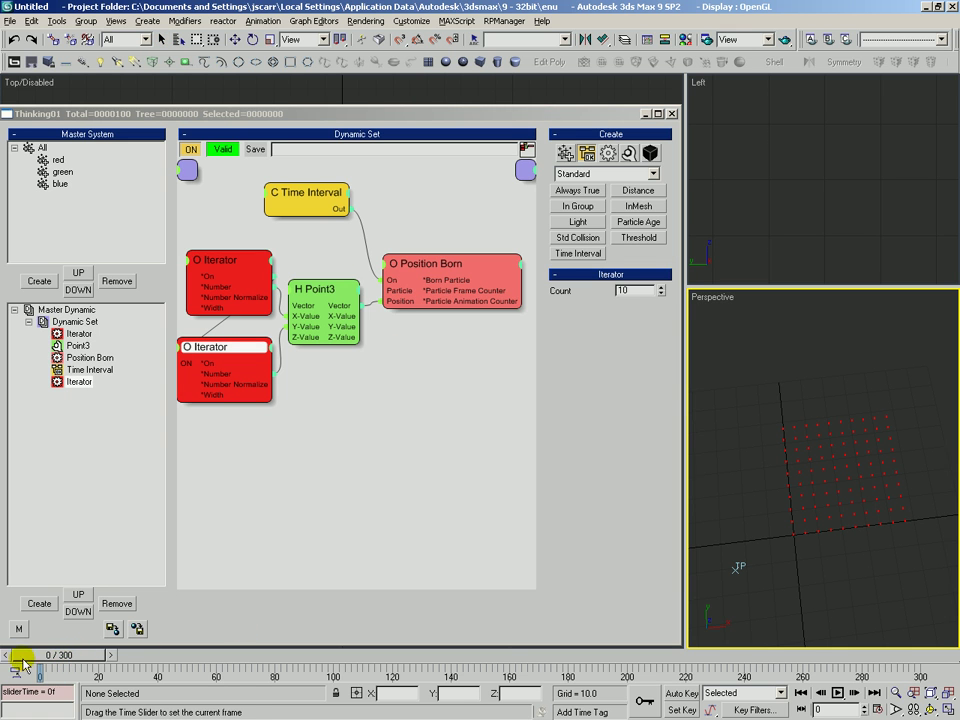
- Examine the particle grid in the perspective view and compare it with the Count of each Iterator
key("n")
left_click(814, 461)
left_click(807, 482)
key("n")
middle_click_drag(815, 465, 808, 542)
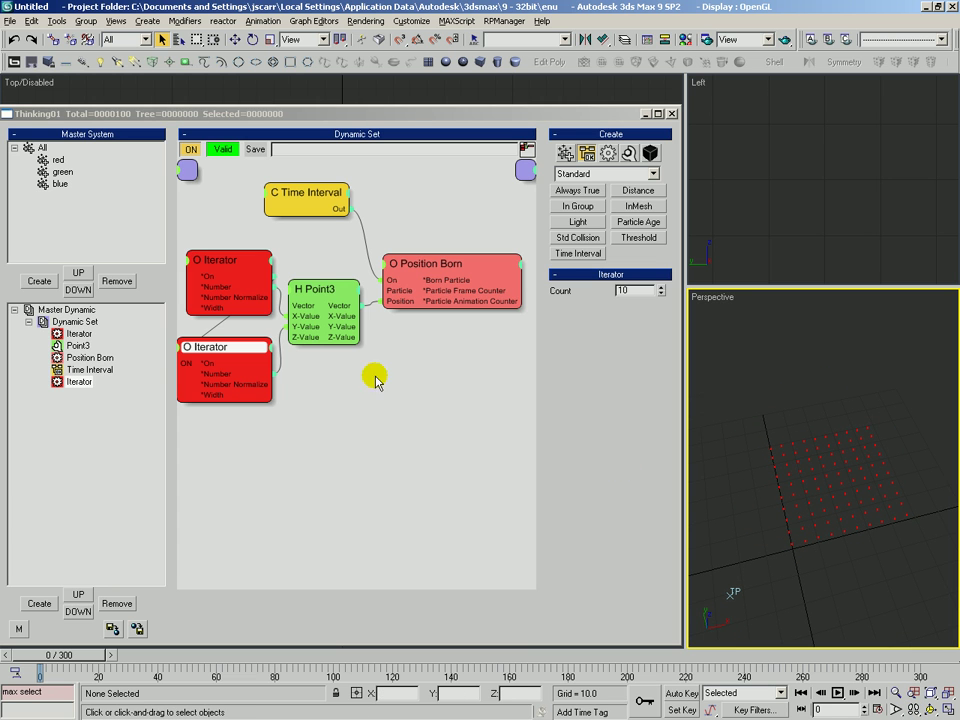
left_click(228, 262)
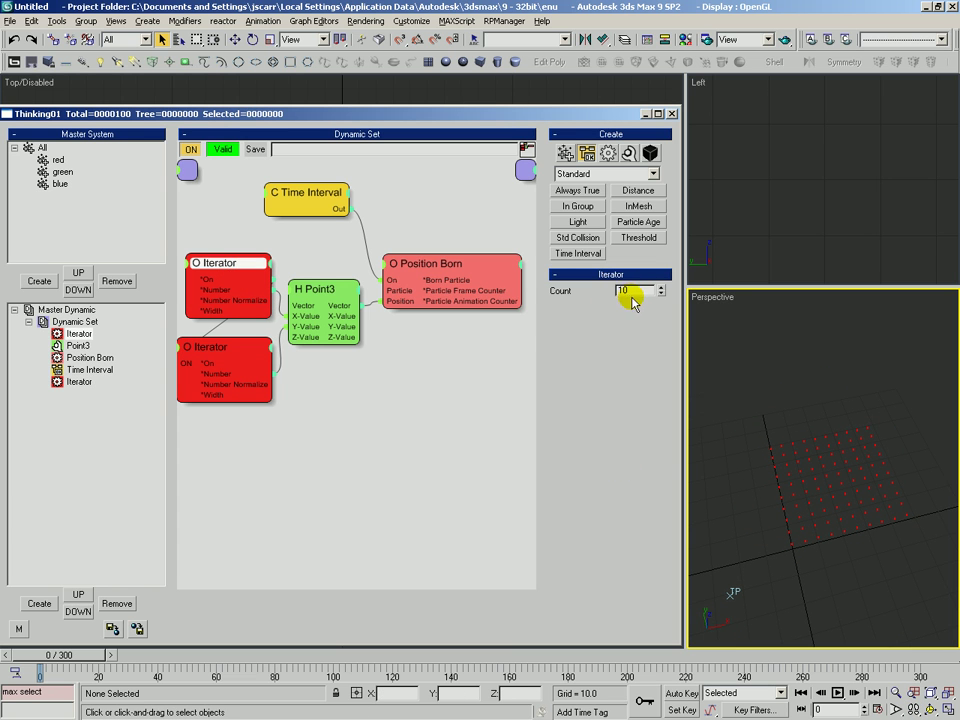
left_click_drag(209, 268, 211, 260)
left_click_drag(257, 374, 258, 378)
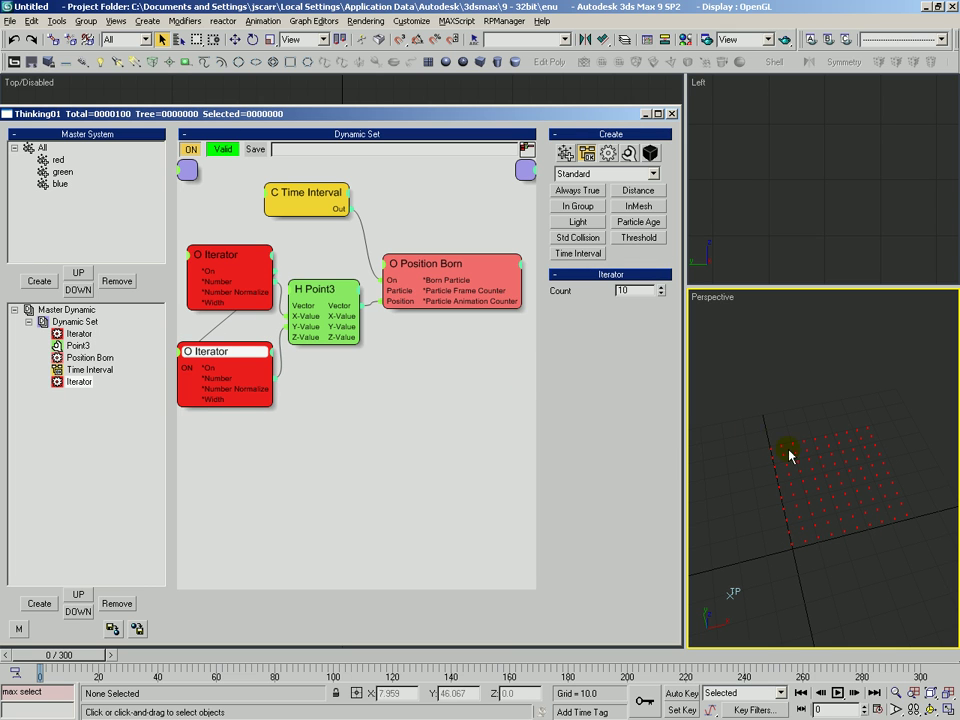
left_click_drag(226, 353, 226, 350)
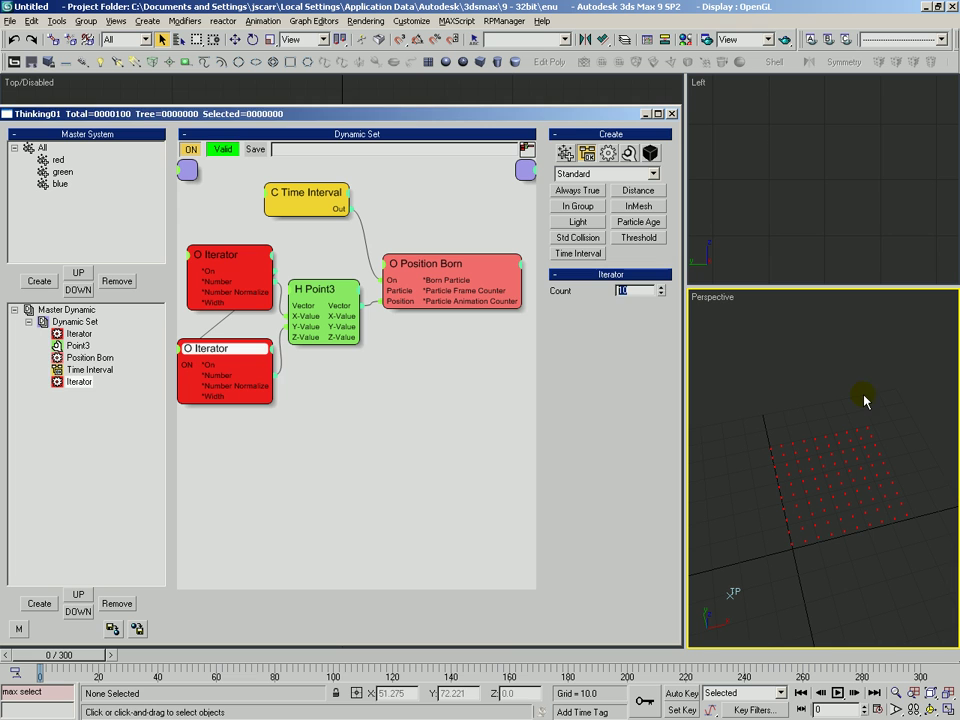
- Duplicate the second Iterator below it, wire it to the second Iterator's On and Point3's Z-Value, and refresh frame 0
left_click_drag(223, 349, 203, 421, "shift")
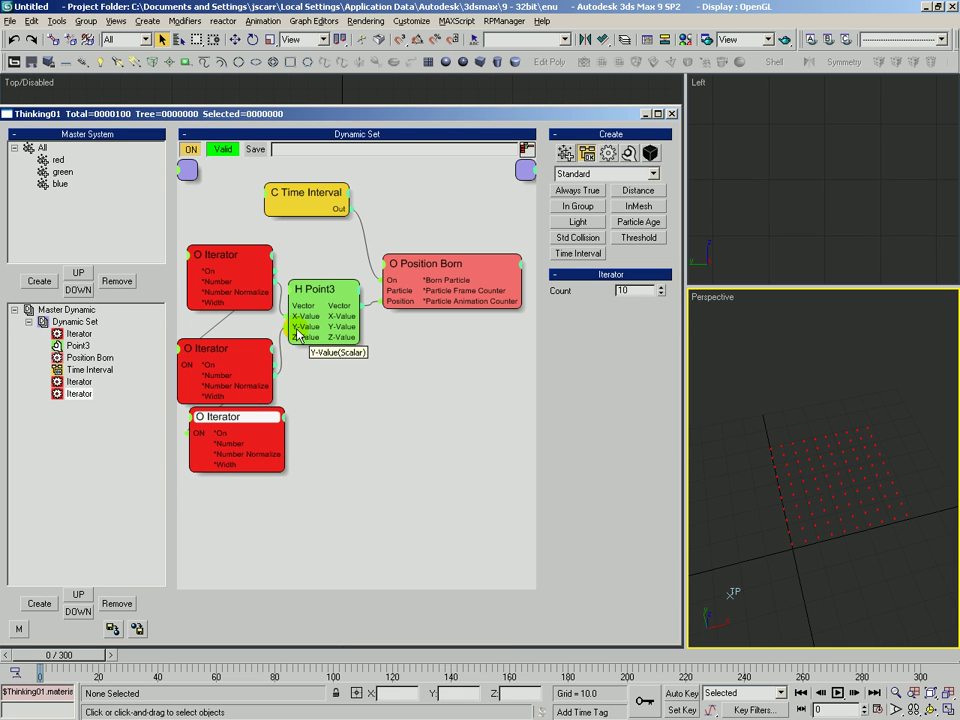
left_click_drag(285, 408, 242, 439)
left_click(84, 655)
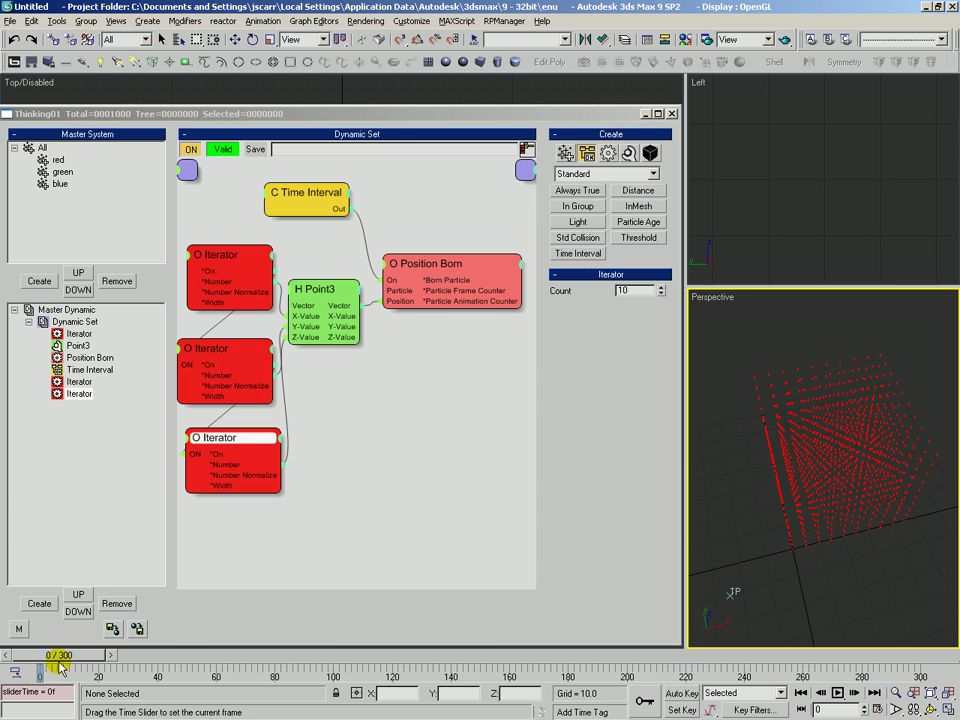
- Examine the three-dimensional particle array from several angles in the perspective view
scroll(790, 474, "down", 2)
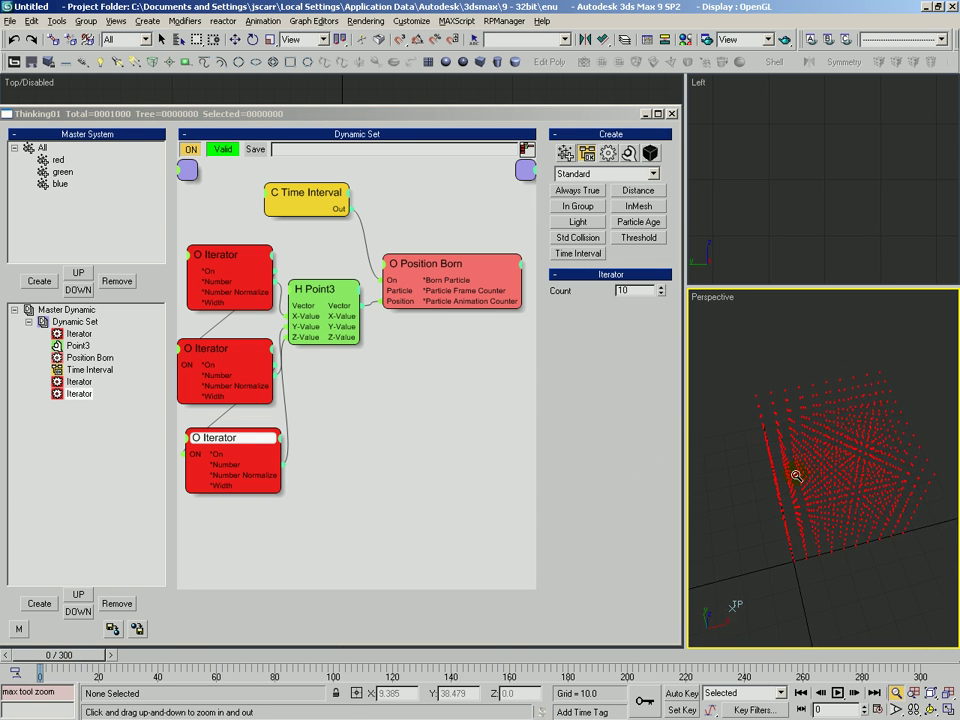
middle_click_drag(795, 476, 789, 408, "alt")
key("ctrl+p")
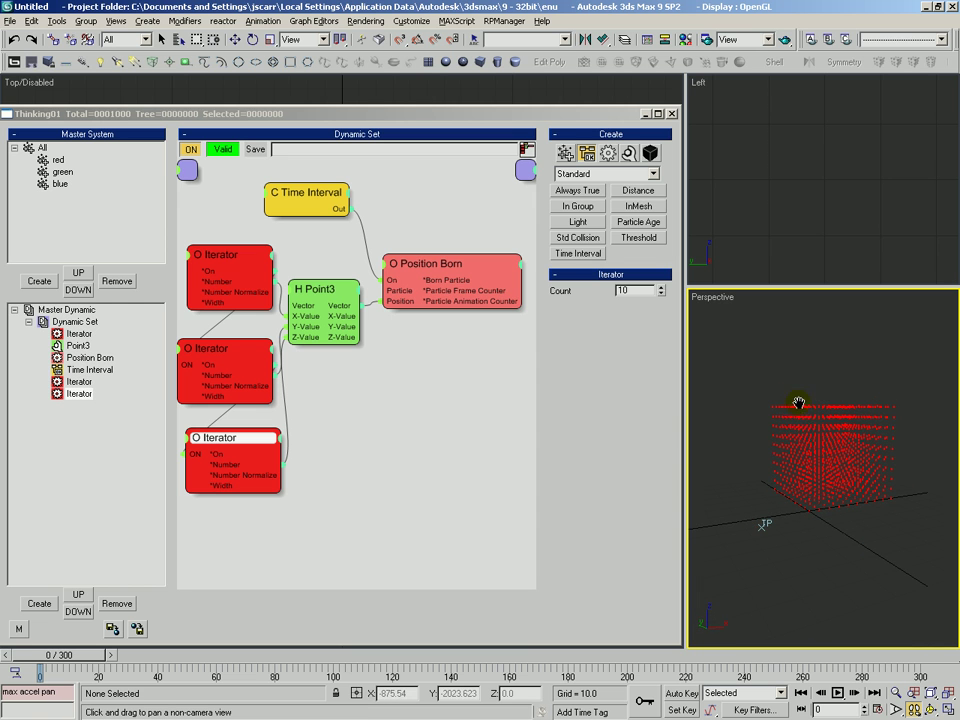
key("ctrl+r")
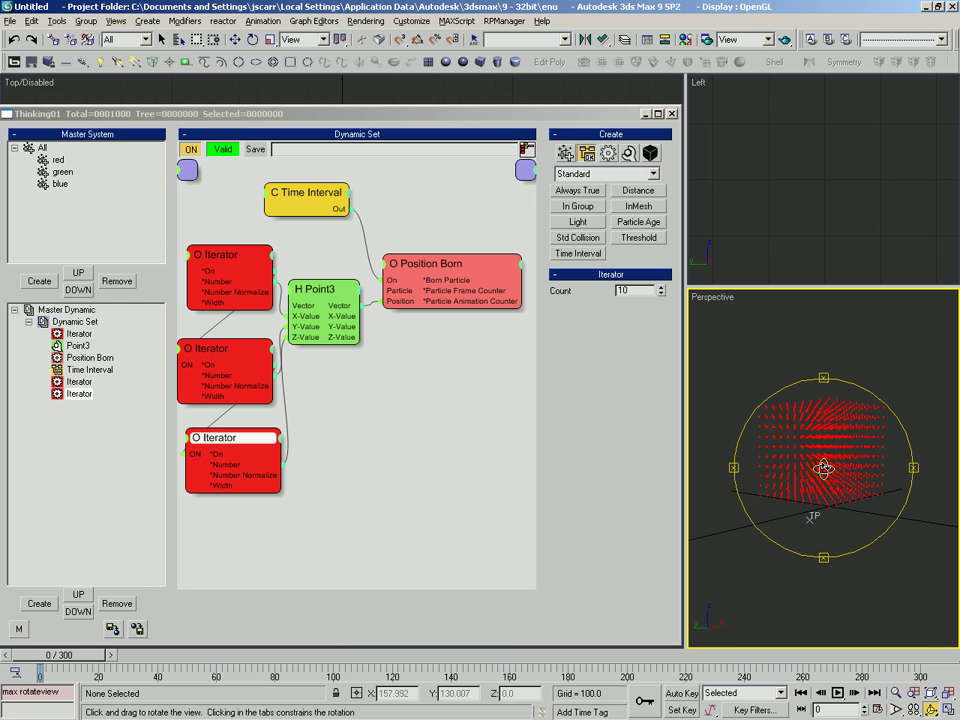
mouse_move(803, 456)
left_mouse_down()
mouse_move(853, 467)
mouse_move(823, 475)
mouse_move(739, 463)
mouse_move(765, 476)
mouse_move(773, 512)
mouse_move(797, 502)
mouse_move(750, 530)
mouse_move(807, 465)
left_mouse_up()
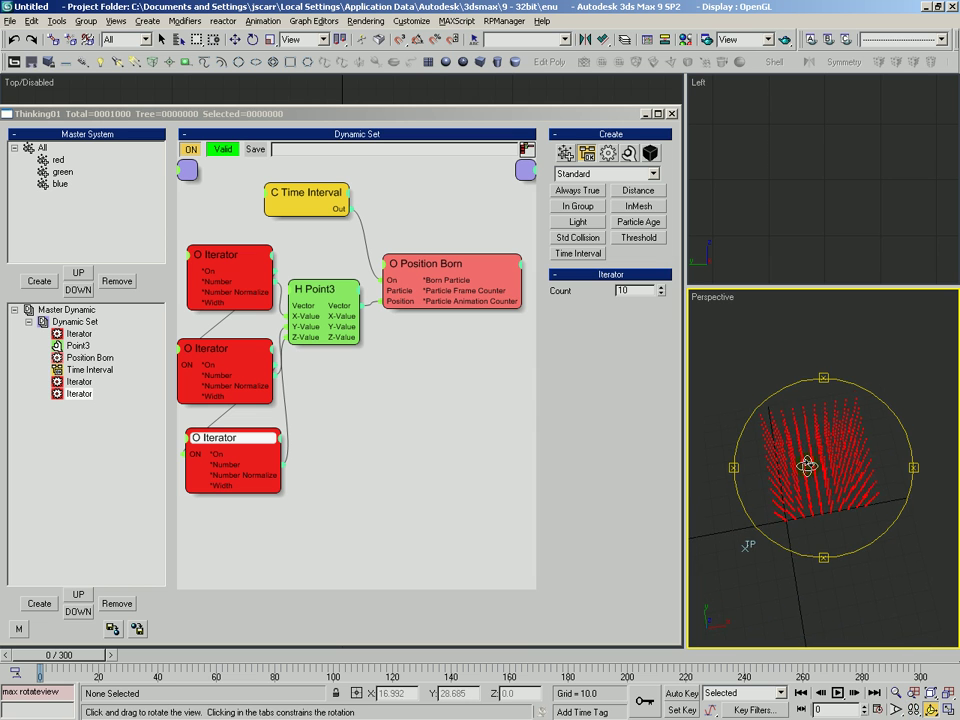
left_click(420, 350)
- Rearrange the nodes, moving the first two Iterators higher and Point3 slightly closer to Position Born
left_click_drag(222, 254, 217, 245)
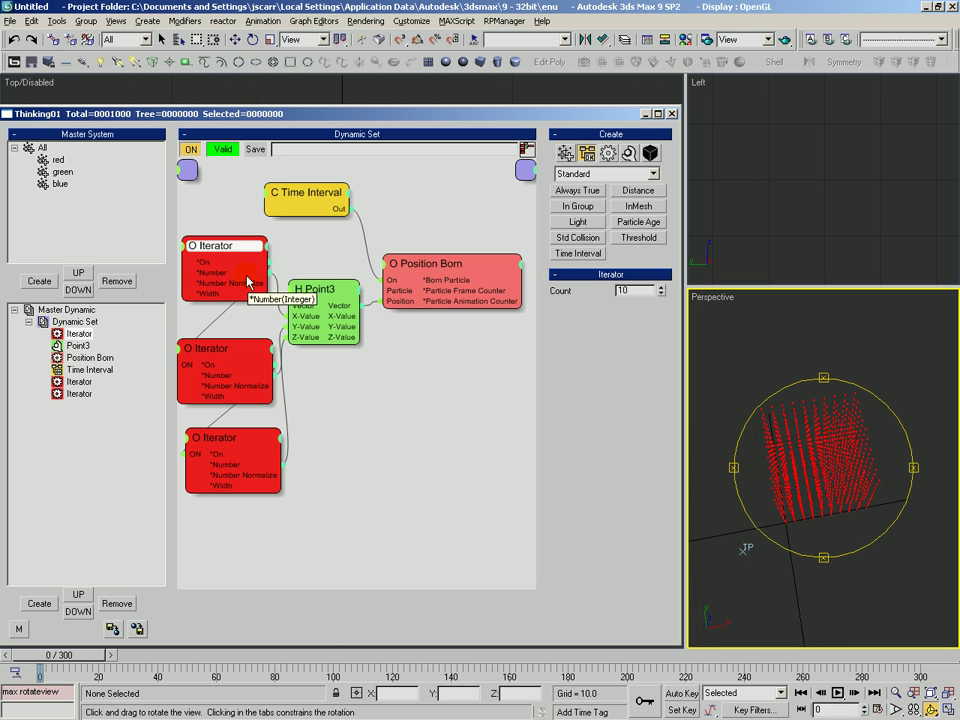
left_click(236, 248)
left_click_drag(236, 248, 236, 244)
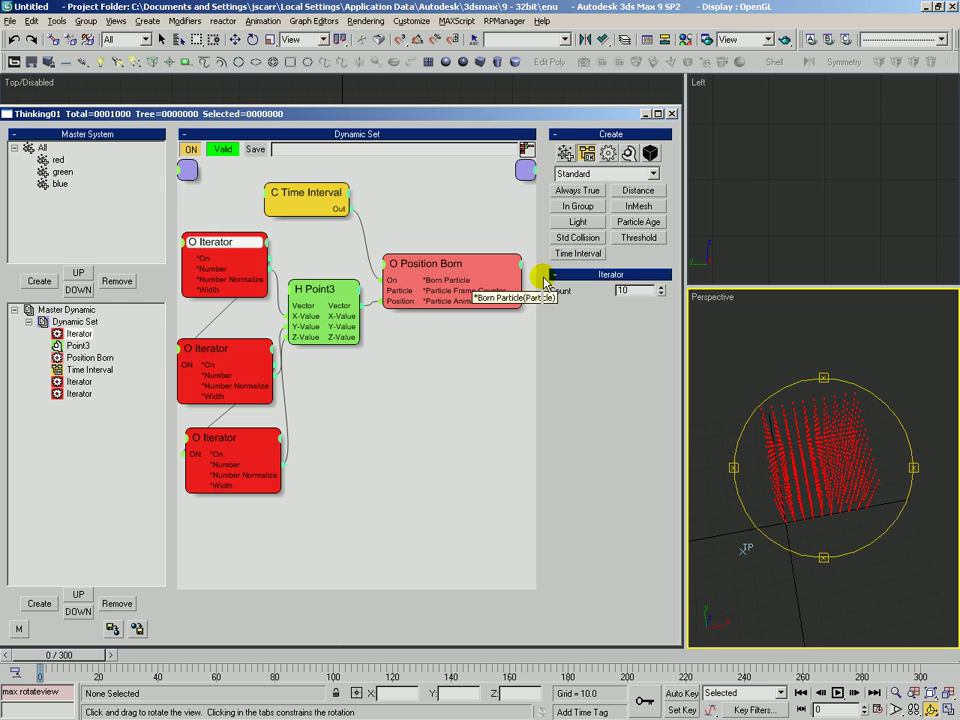
left_click(622, 292)
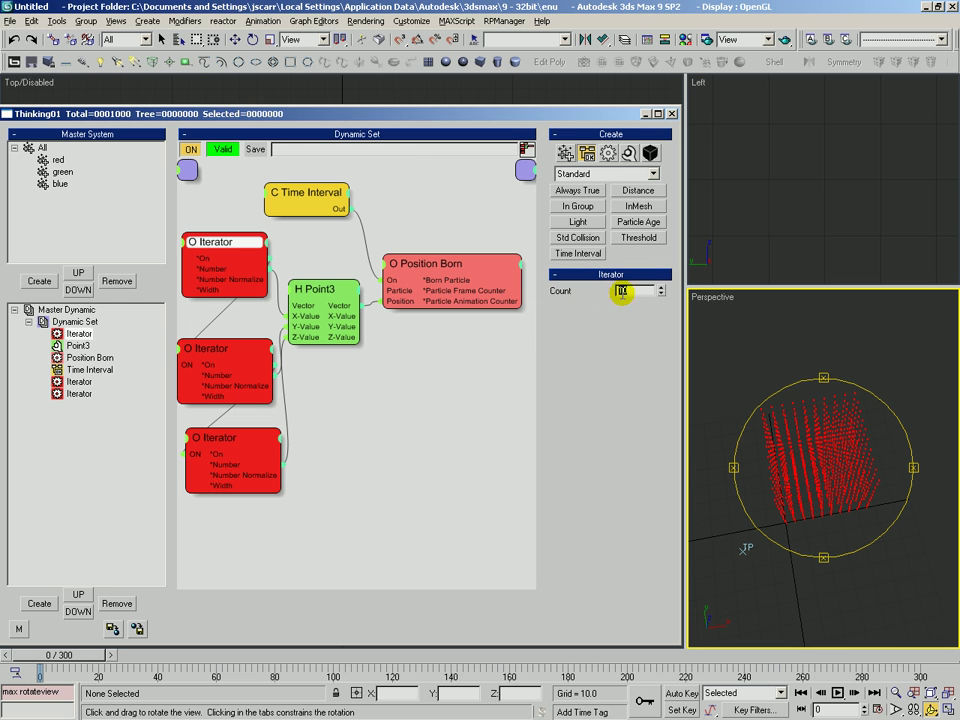
left_click_drag(217, 243, 216, 245)
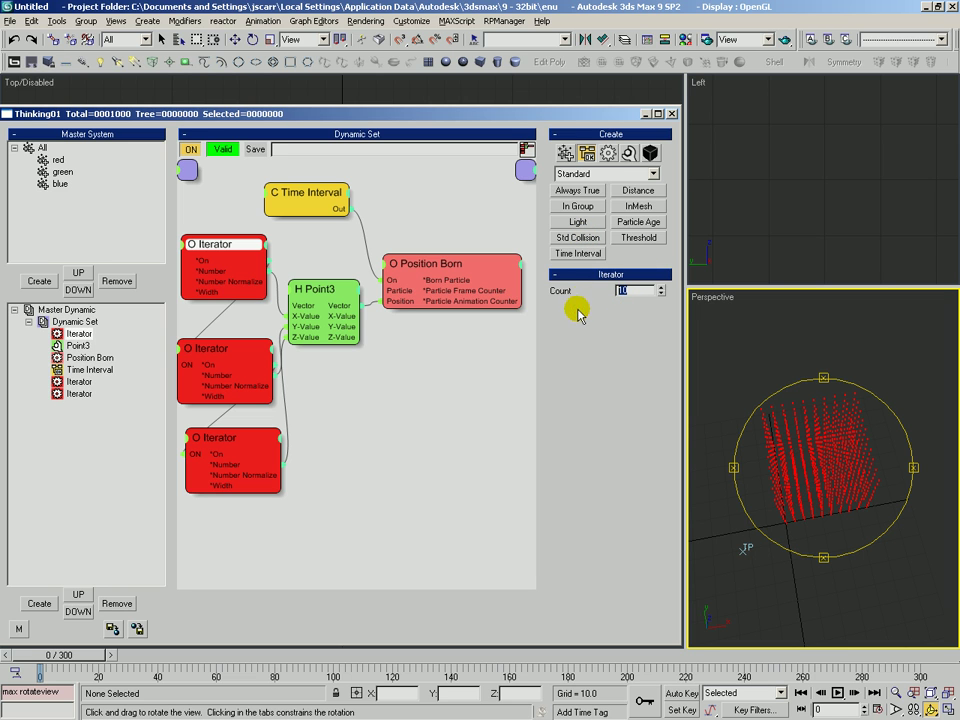
left_click(615, 292)
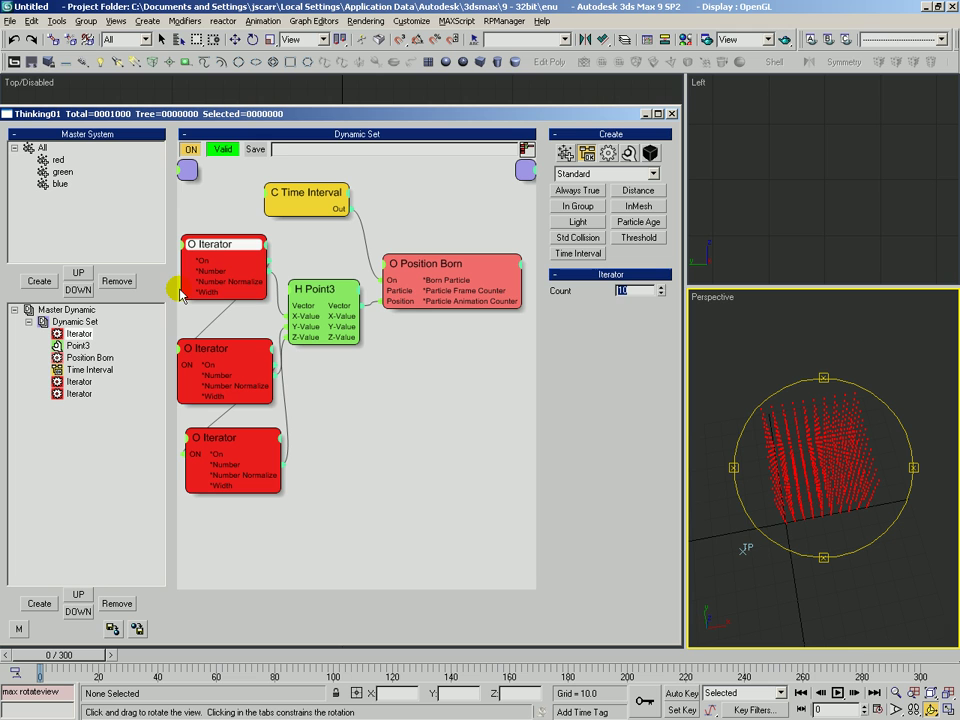
left_click_drag(236, 347, 239, 326)
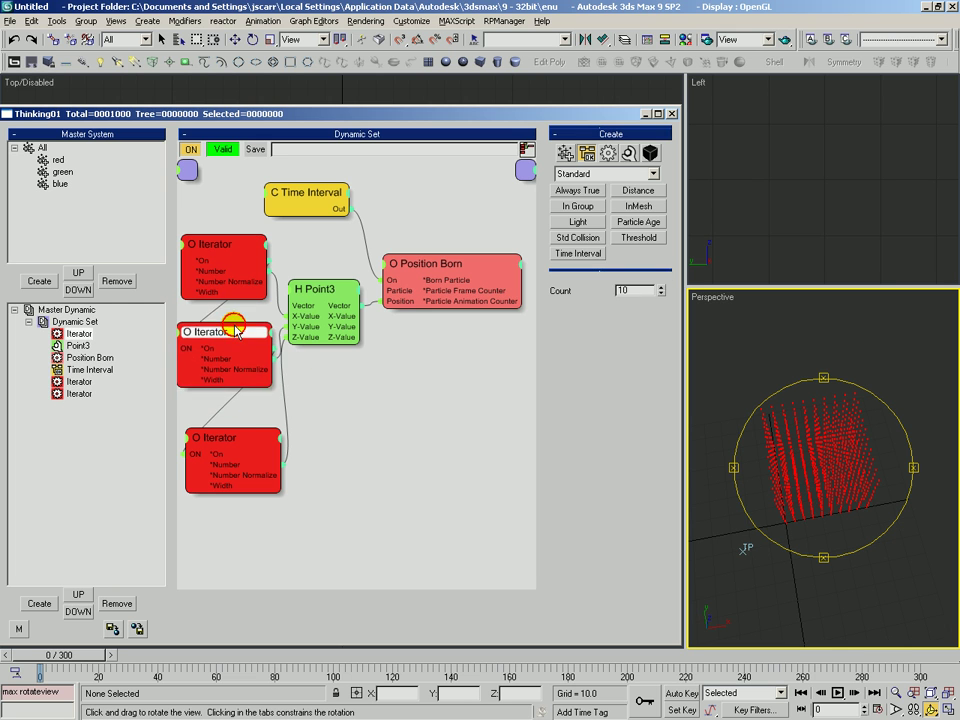
left_click_drag(307, 291, 319, 301)
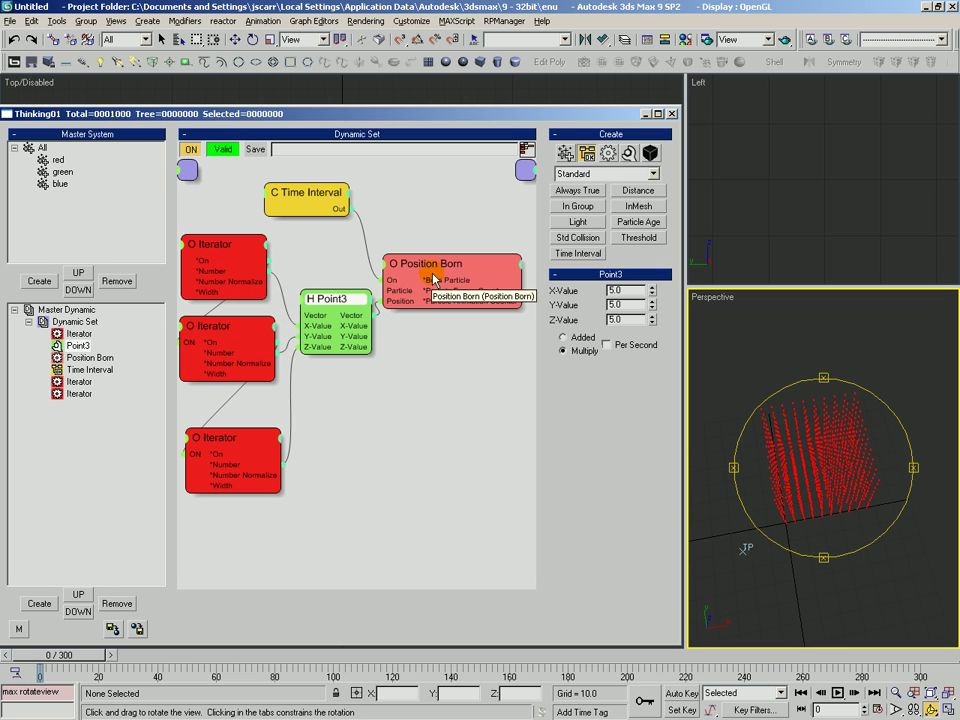
- Add a Size input to Position Born and wire the first Iterator's Width output into it
left_click(387, 264)
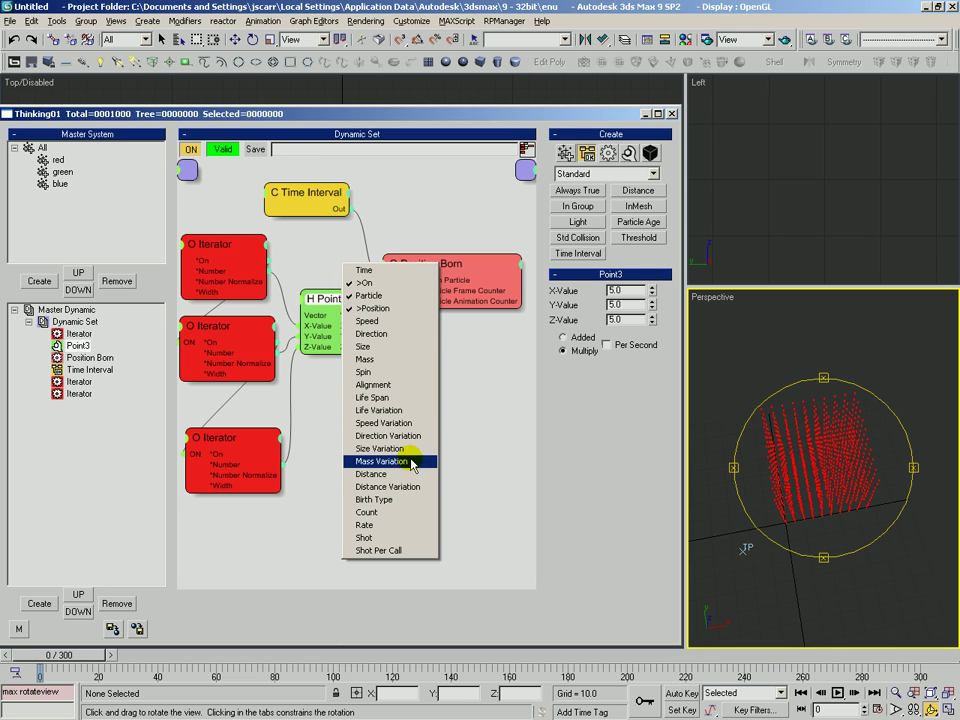
left_click(369, 346)
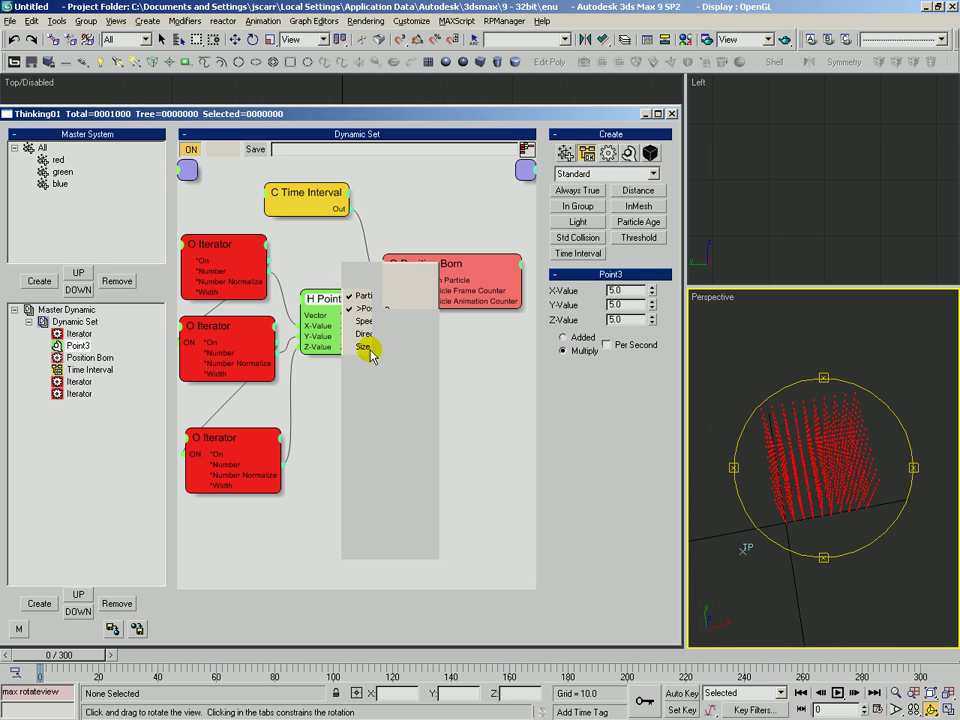
left_click_drag(348, 288, 278, 298)
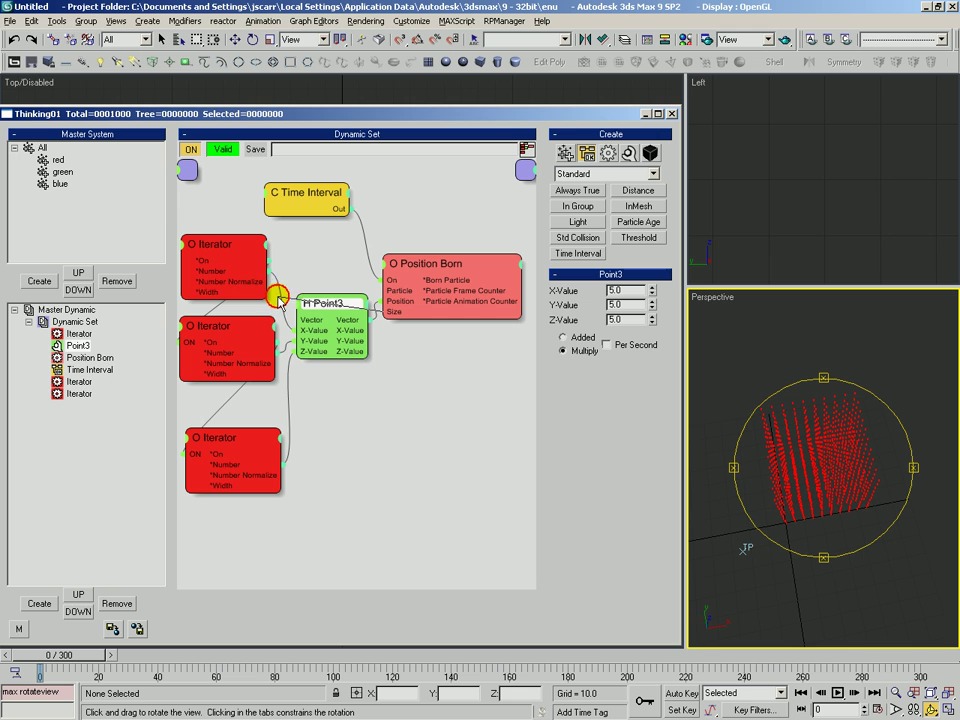
- Write the first Iterator's Width output to the debug log with Debug Mode on, and advance to frame 1
right_click(226, 306)
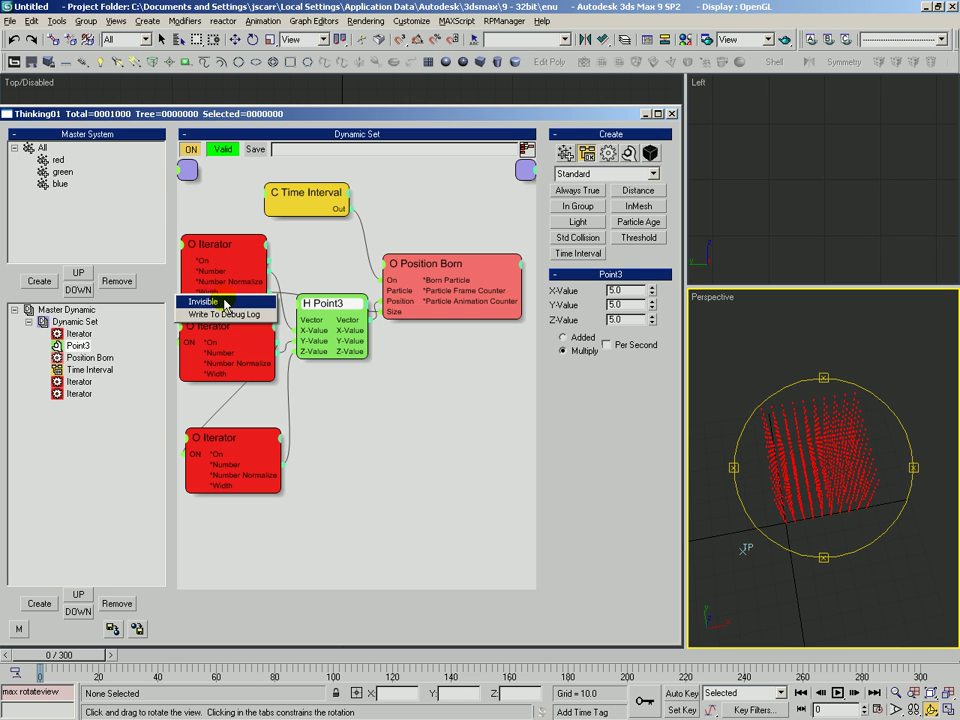
left_click(222, 302)
right_click(753, 184)
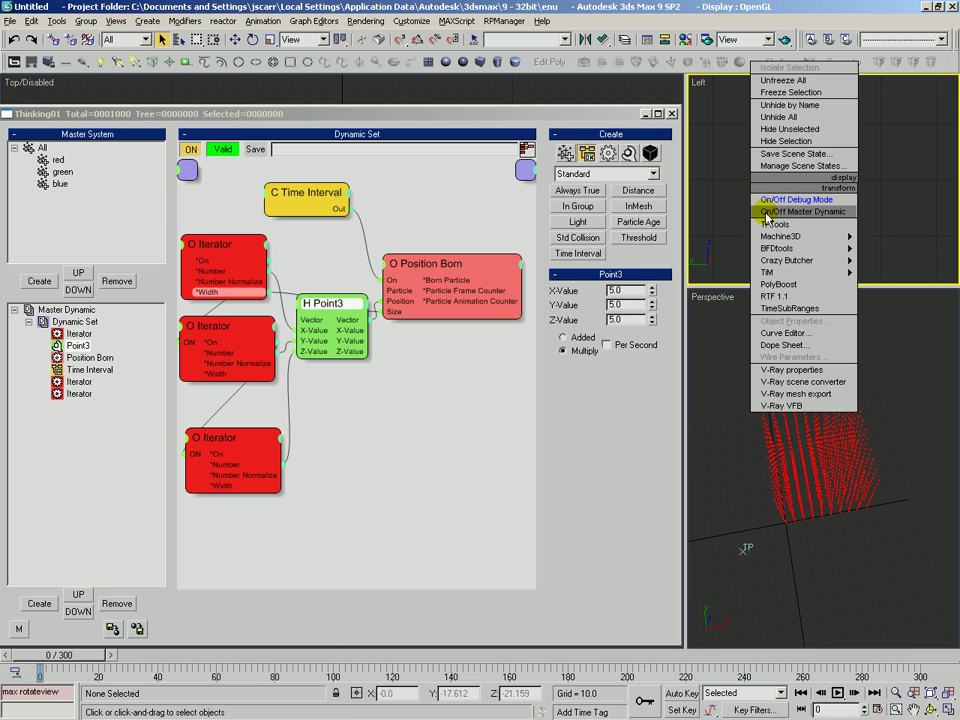
left_click(757, 211)
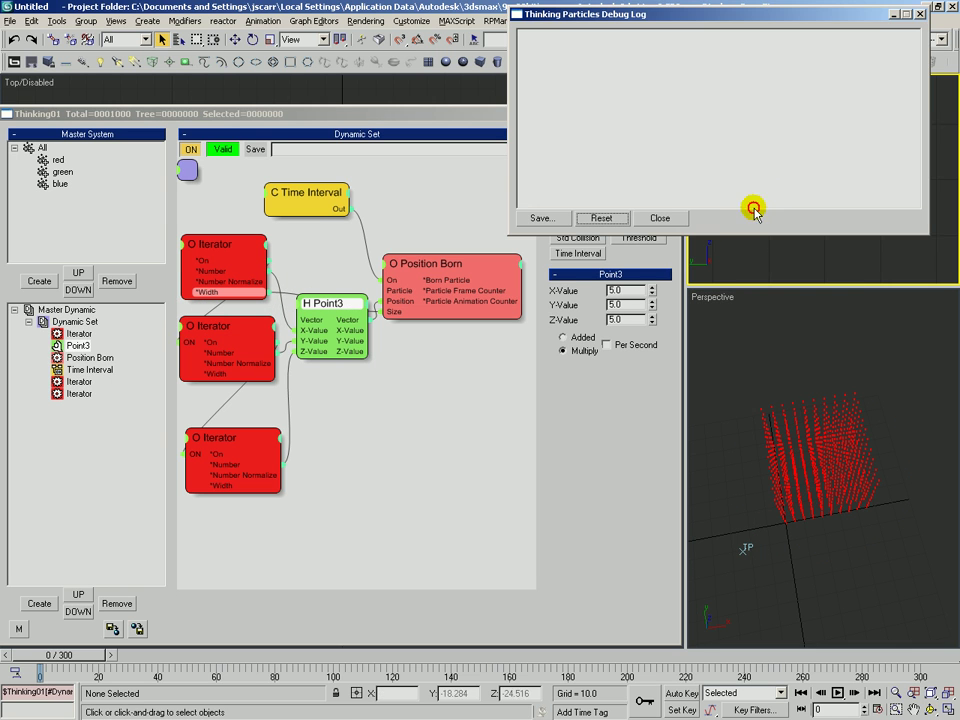
left_click(112, 656)
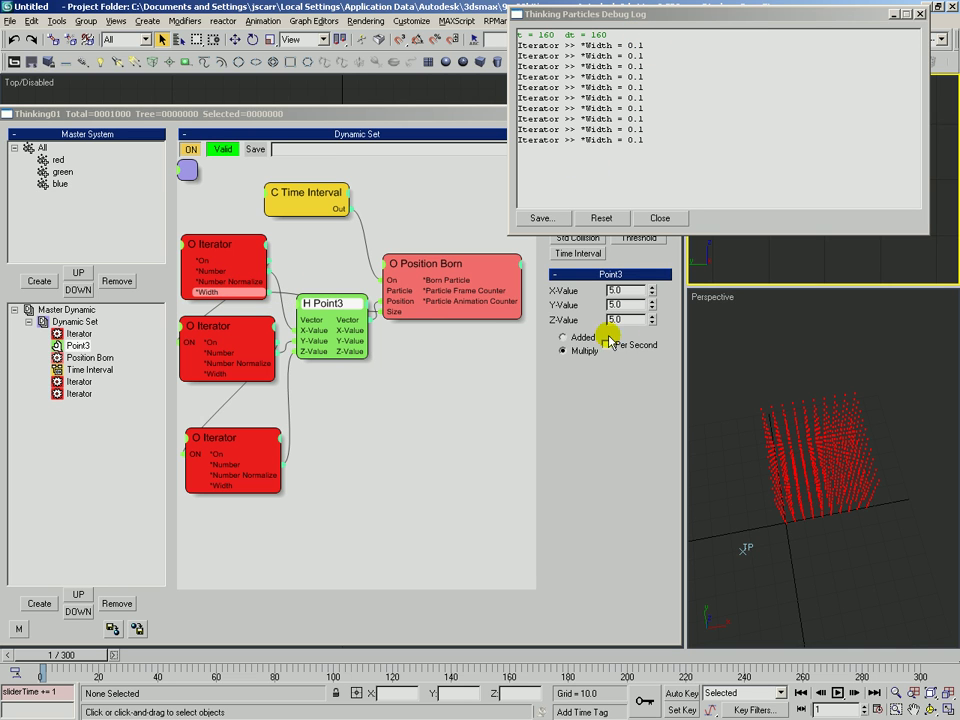
- Set the first Iterator's Count to 13 while checking its logged Width values, and close the debug log
left_click(228, 252)
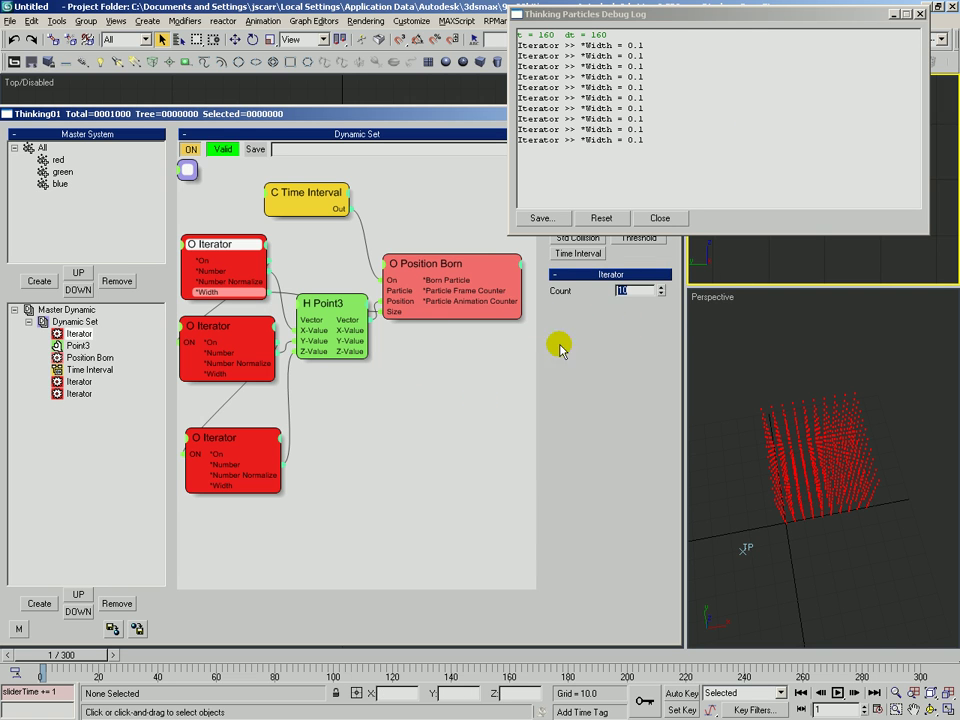
left_click(661, 287)
left_click(661, 287)
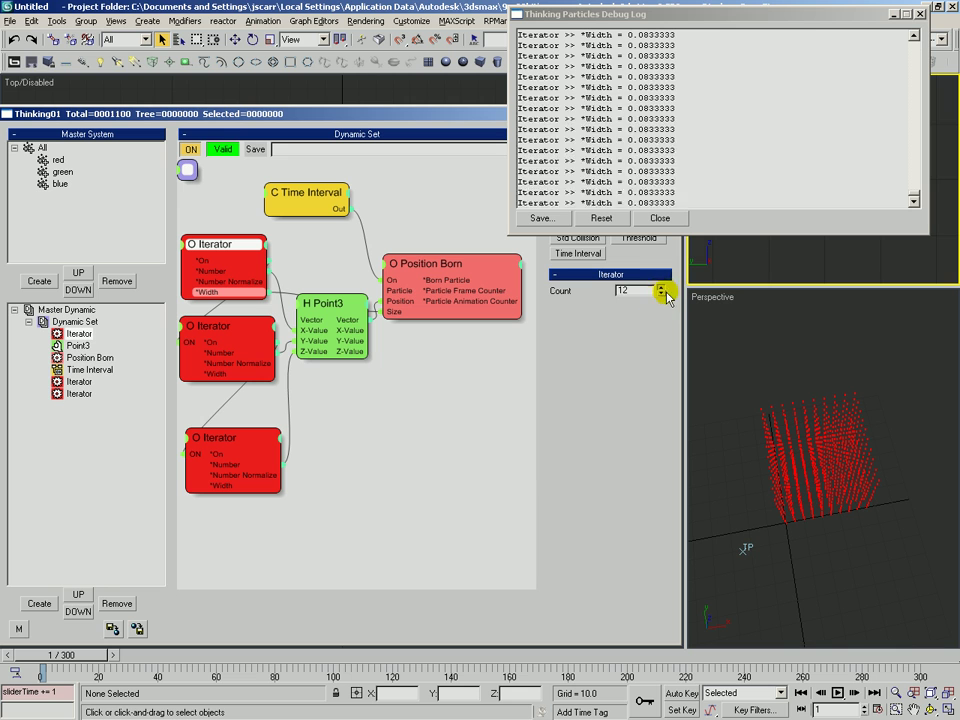
left_click(661, 287)
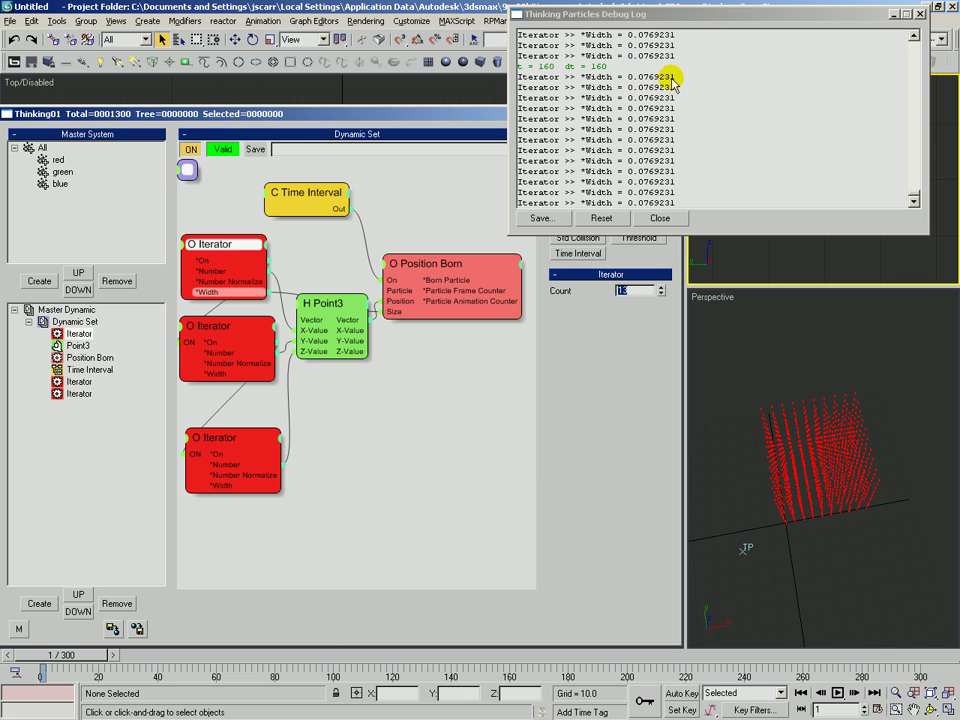
left_click(660, 220)
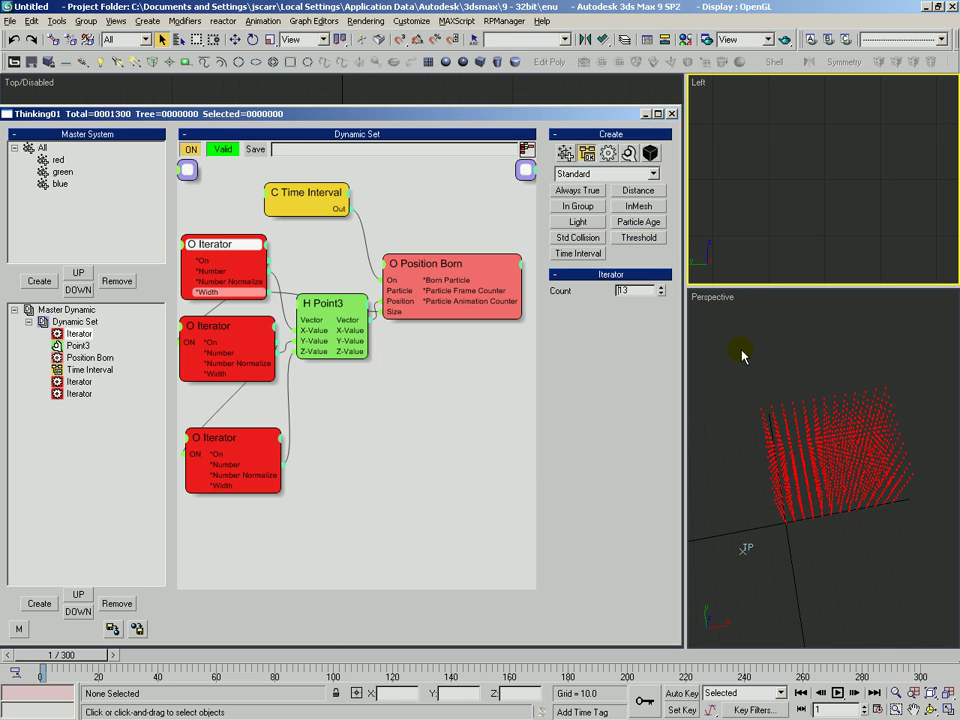
- Move the Point3 node slightly lower and space the first two Iterators a little farther apart in the Dynamic Set
right_click(741, 364)
left_click(747, 358)
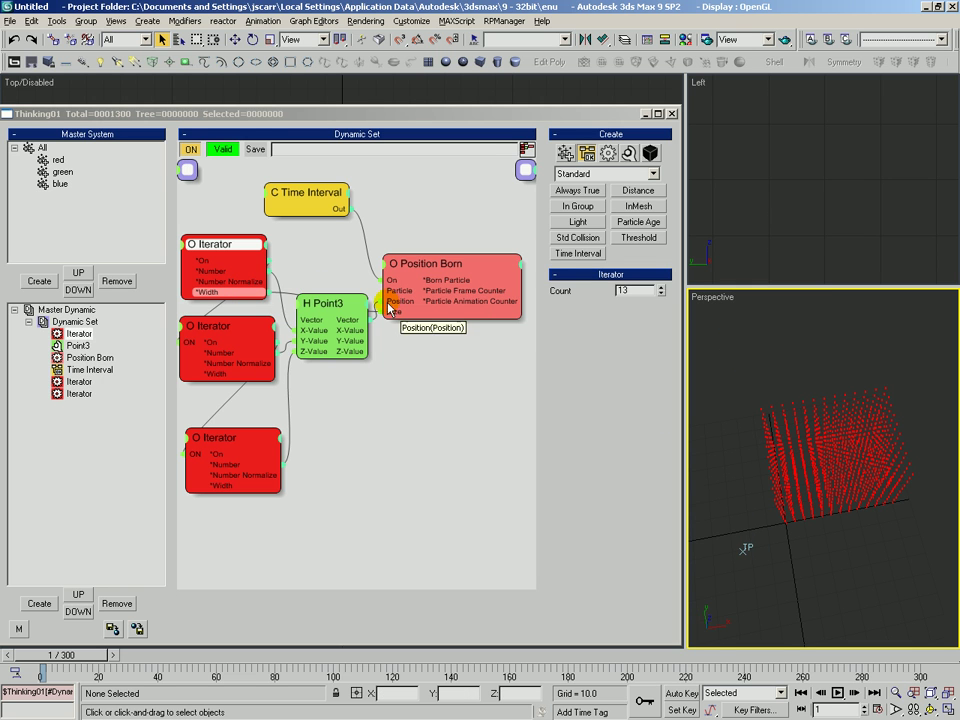
left_click_drag(330, 300, 333, 321)
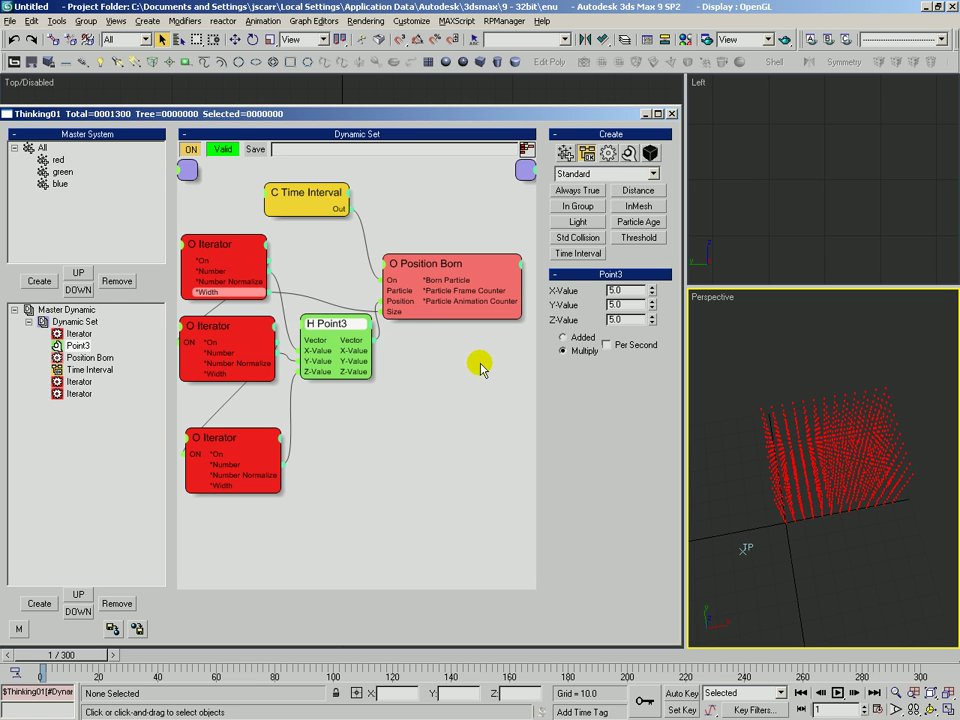
left_click_drag(219, 248, 225, 243)
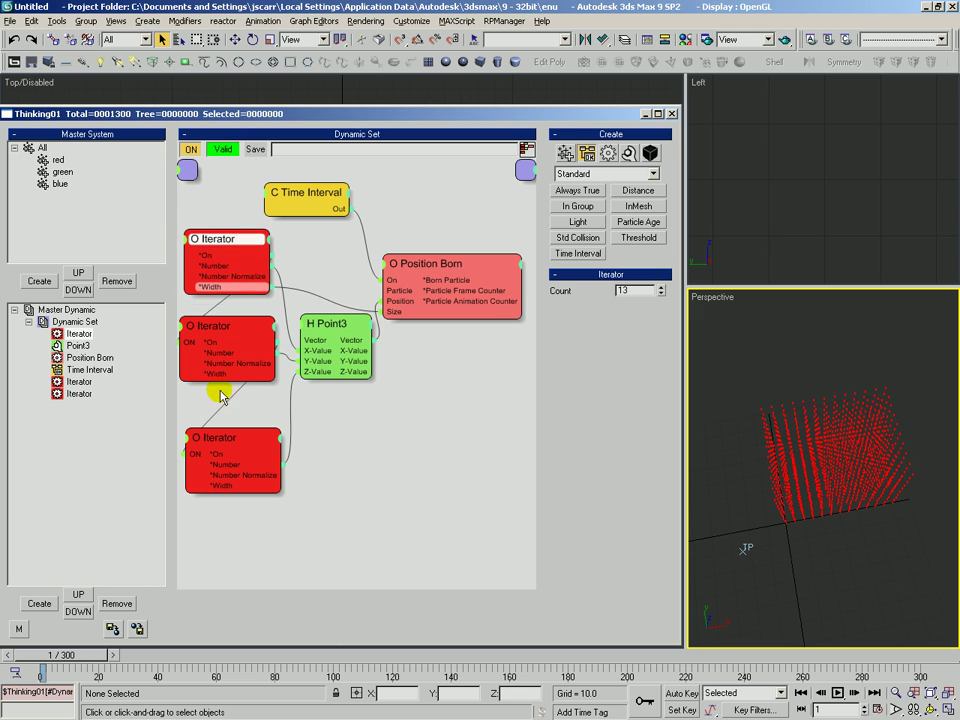
left_click(230, 333)
left_click_drag(229, 329, 231, 335)
left_click_drag(233, 245, 231, 246)
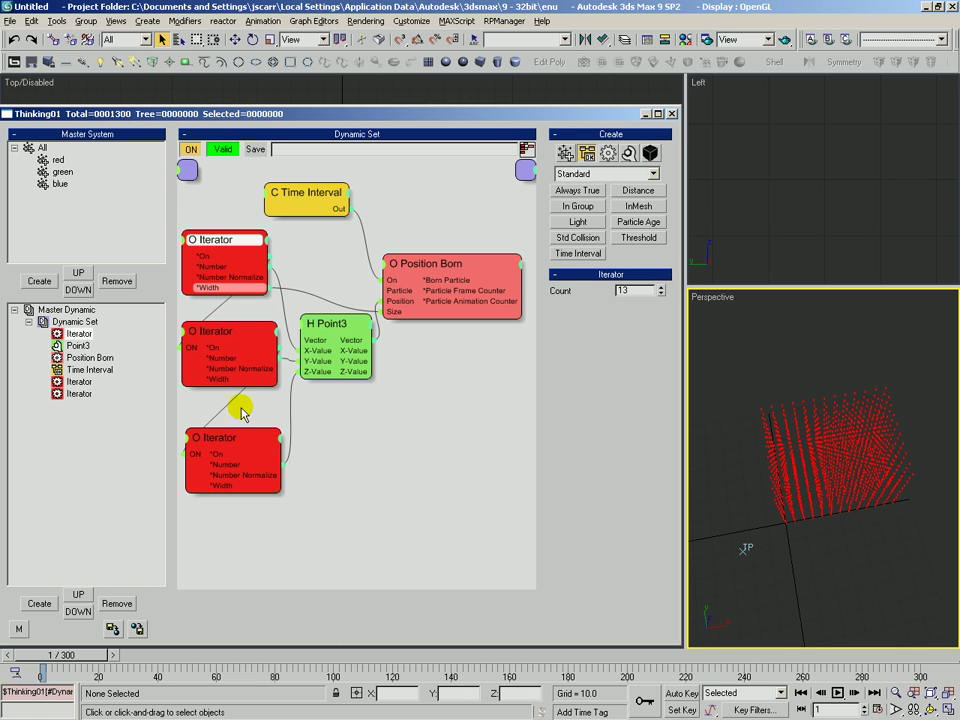
- Examine the red particle array from a more frontal angle in the Perspective view, and clear the node selection
left_click(771, 422)
left_click(770, 447)
middle_click_drag(774, 449, 904, 380)
left_click_drag(903, 378, 780, 507)
right_click(780, 507)
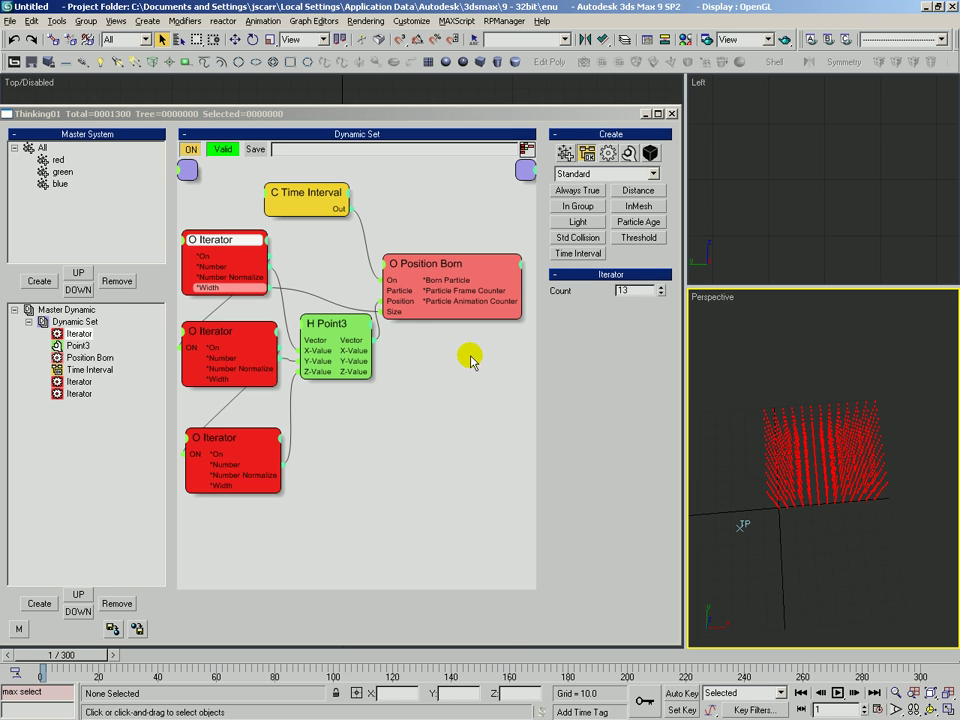
left_click(443, 398)
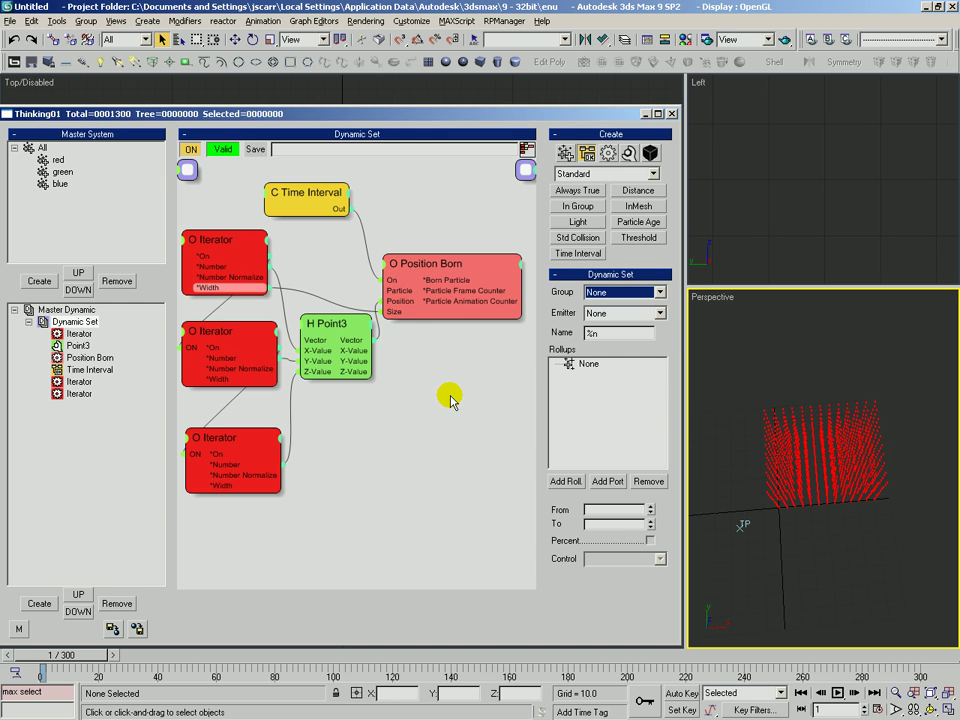